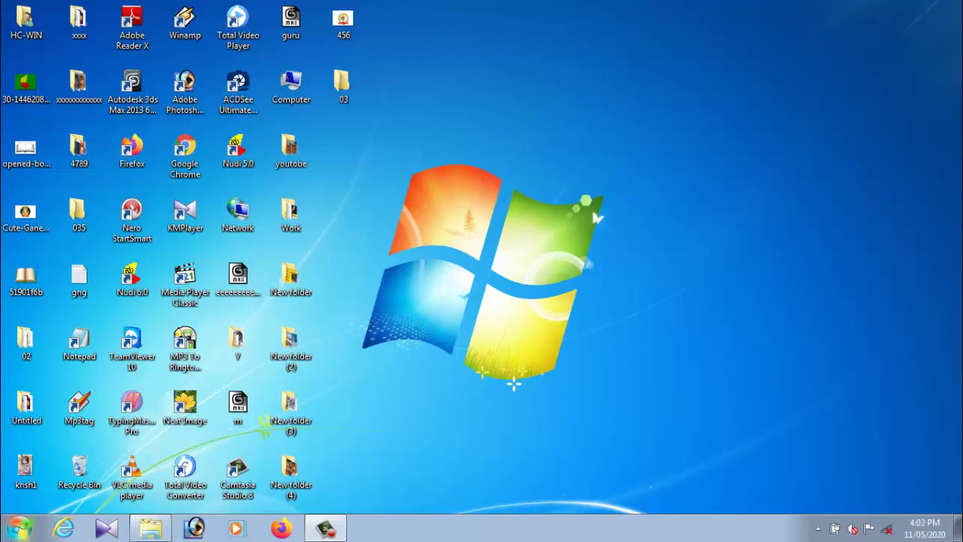
# Open the Windows 7 Start menu to find Microsoft Office Word 2007.
pyautogui.click(19, 529)
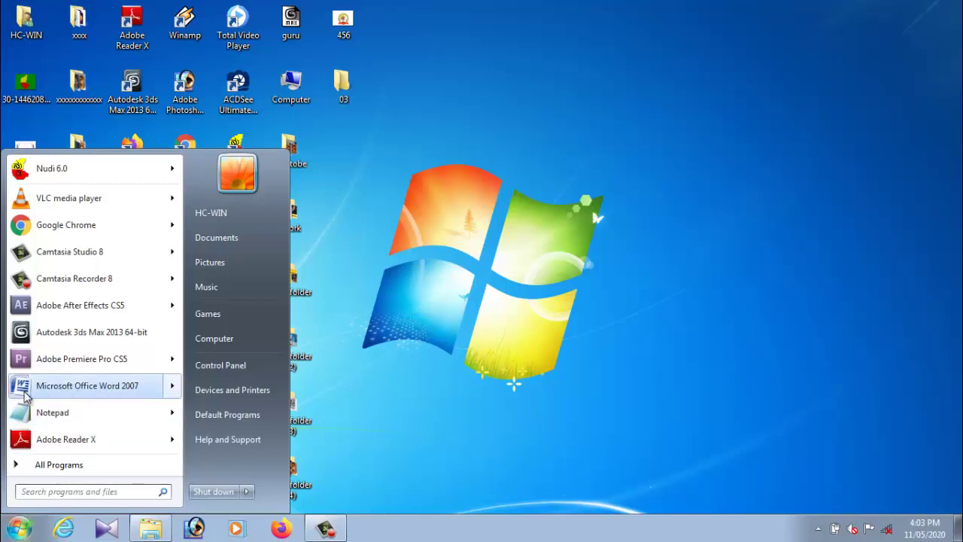
# Launch Word 2007 and preview the Bullets, Multilevel List and Borders galleries without applying any.
pyautogui.click(116, 387)
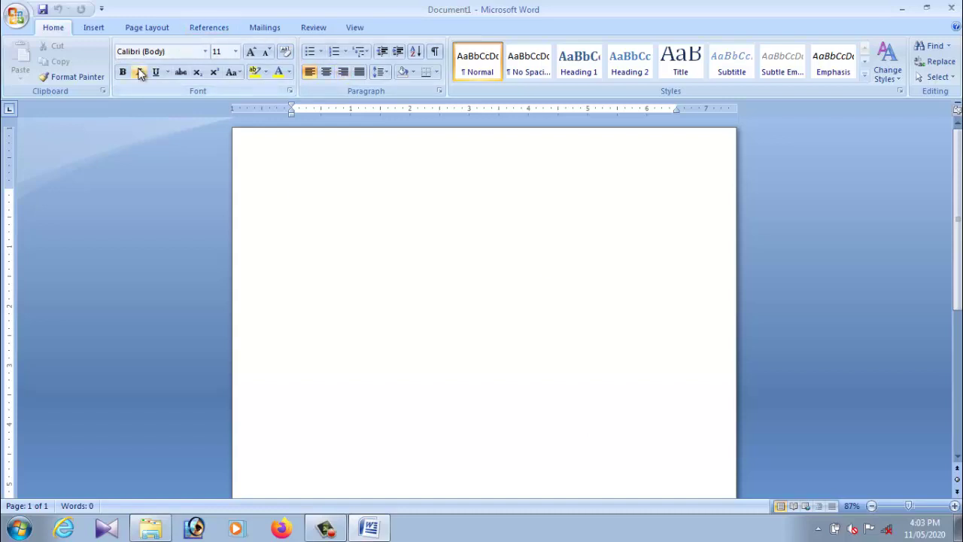
pyautogui.click(320, 53)
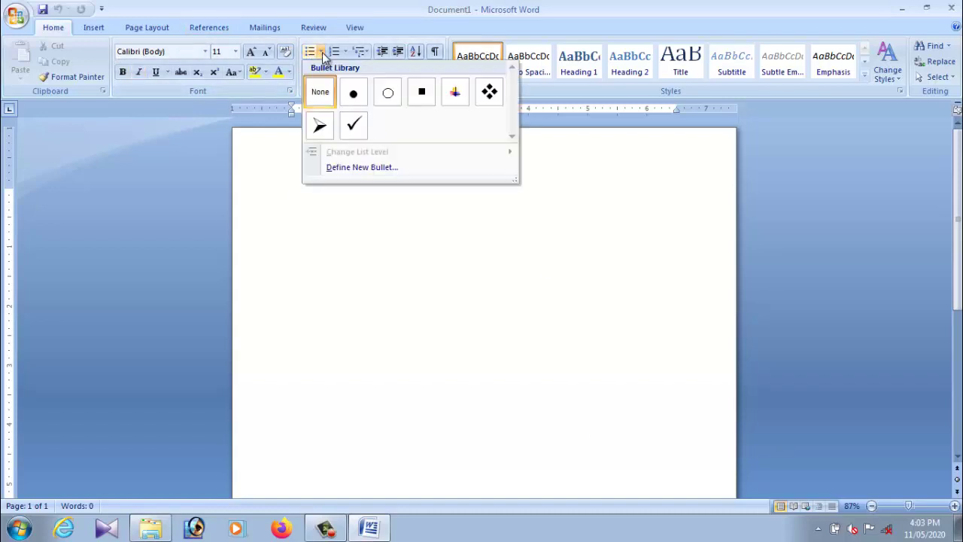
pyautogui.click(441, 238)
pyautogui.click(366, 50)
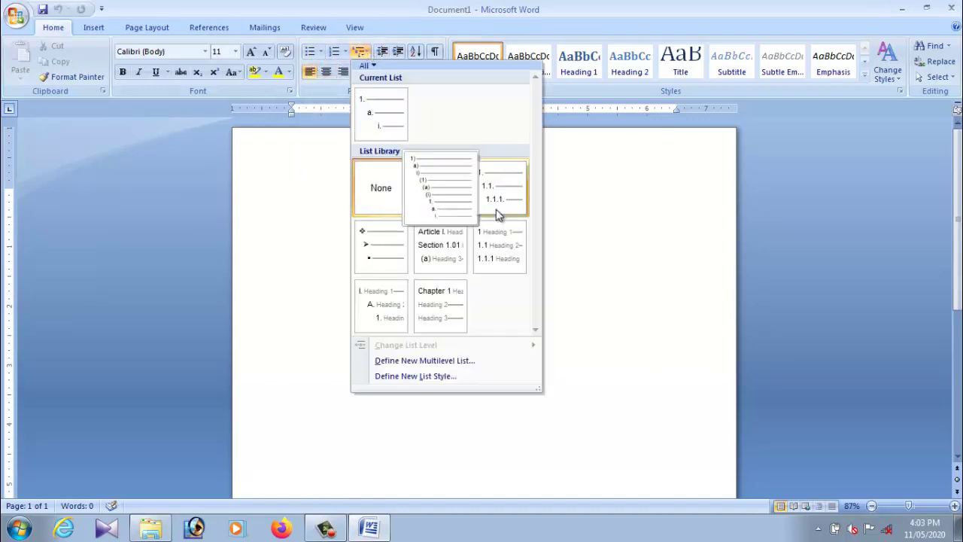
pyautogui.click(602, 204)
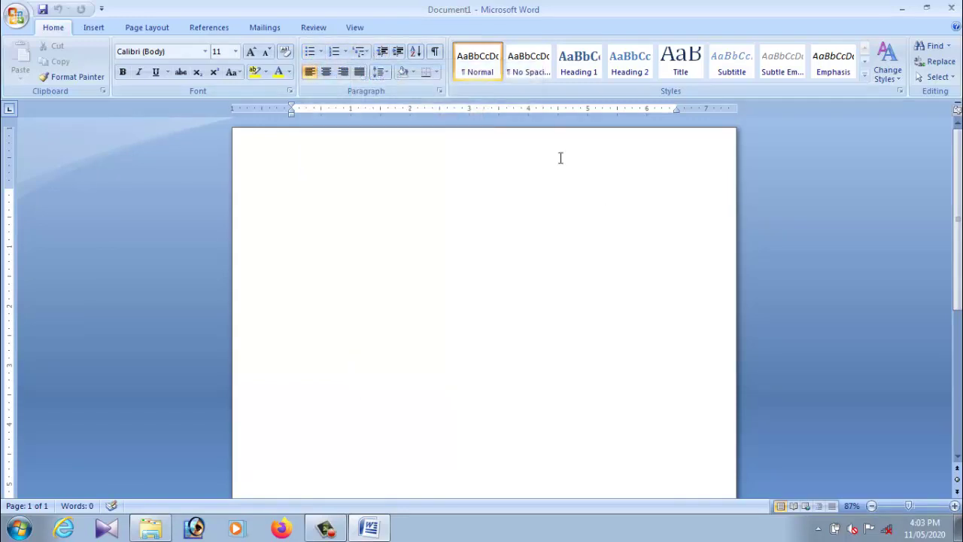
pyautogui.click(436, 73)
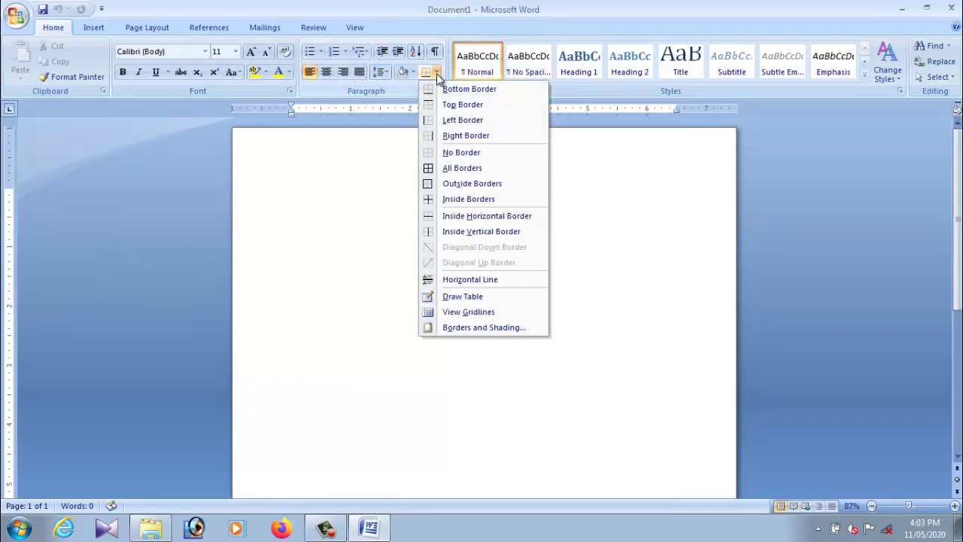
pyautogui.click(345, 206)
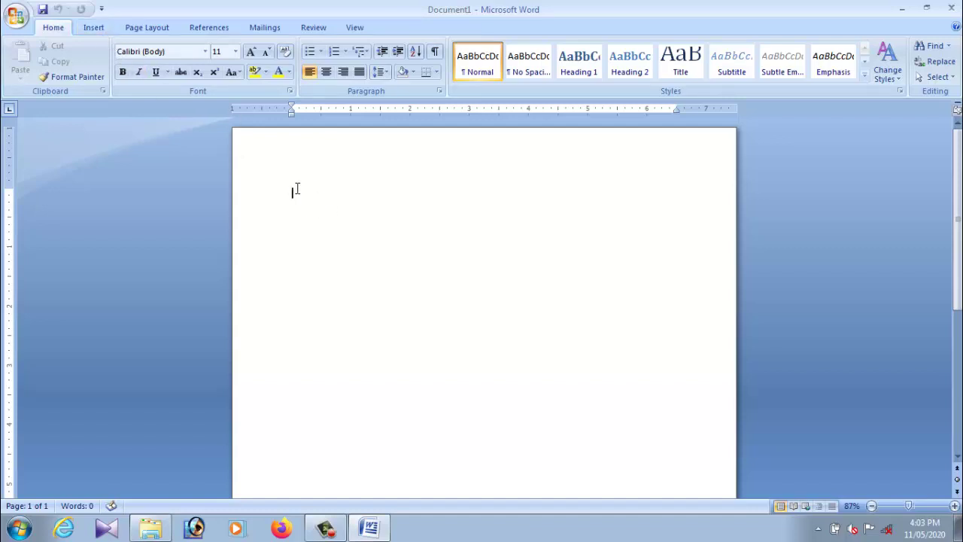
# Type the heading 'Computer education center', centre it, and select the line.
pyautogui.write('a')
pyautogui.write('o')
pyautogui.write('uter e')
pyautogui.write('tion')
pyautogui.write('center')
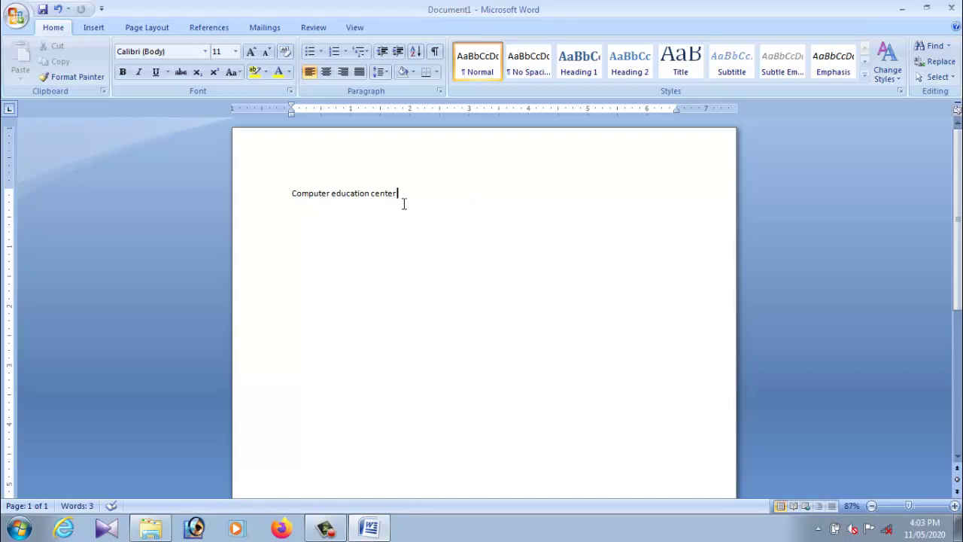
pyautogui.click(327, 73)
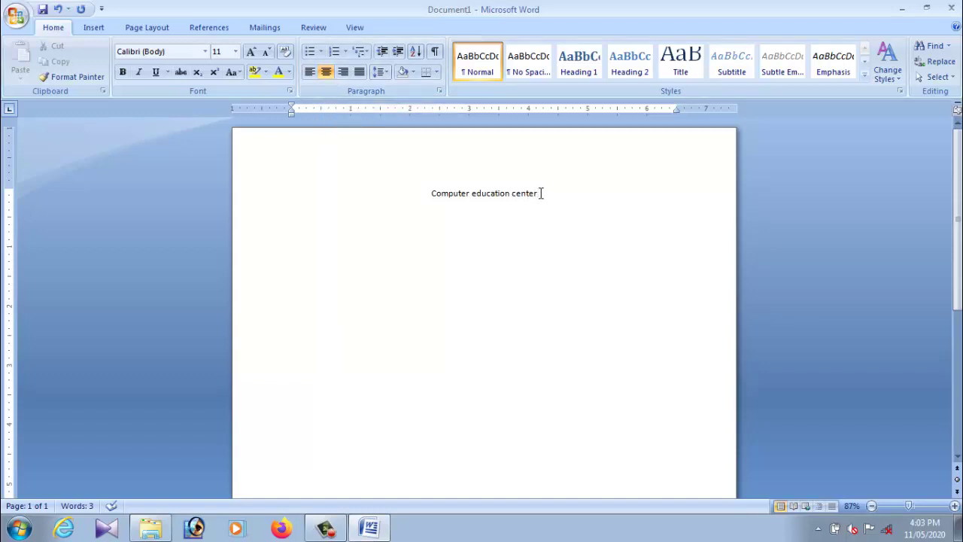
pyautogui.moveTo(540, 193); pyautogui.dragTo(428, 194)
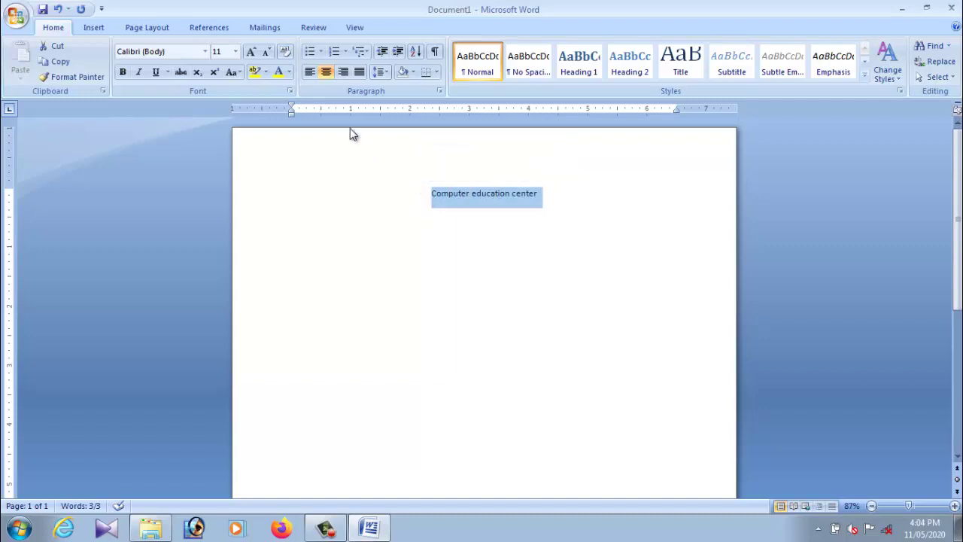
# Enlarge the heading text to 28 pt with Grow Font.
pyautogui.click(251, 52)
pyautogui.click(250, 53)
pyautogui.click(251, 53)
pyautogui.click(250, 53)
pyautogui.click(251, 53)
pyautogui.click(251, 53)
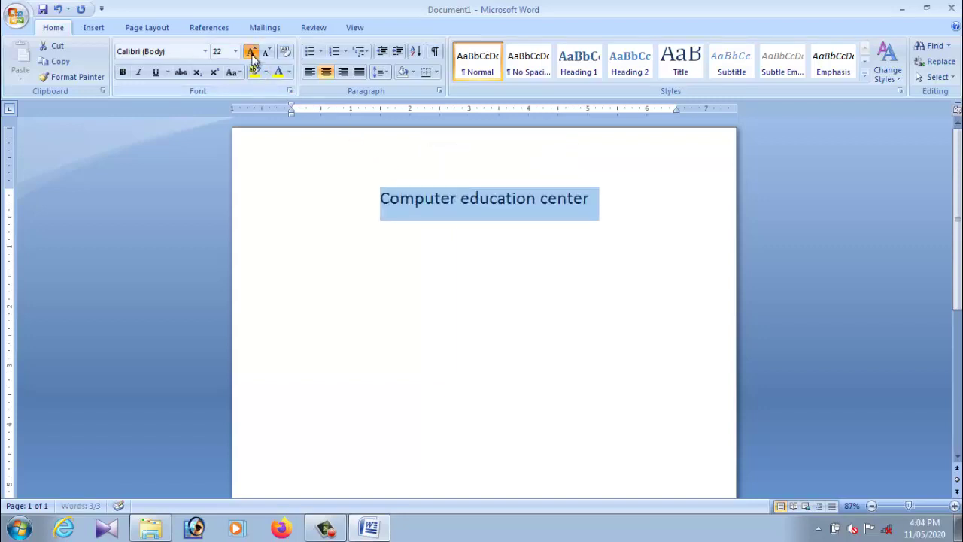
pyautogui.click(251, 52)
pyautogui.click(251, 53)
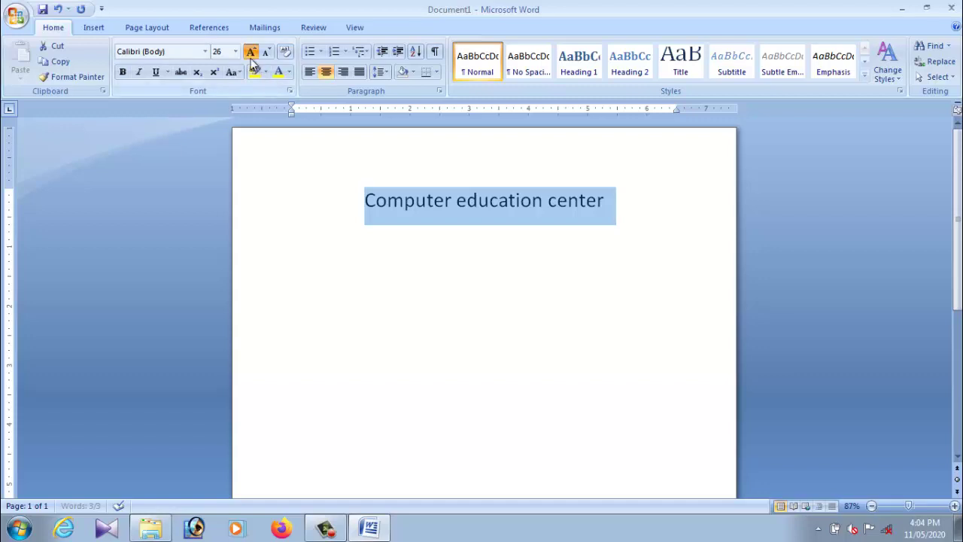
pyautogui.click(250, 52)
pyautogui.click(630, 221)
# Change the heading to UPPERCASE, then to Sentence case, using Change Case.
pyautogui.moveTo(617, 207); pyautogui.dragTo(381, 205)
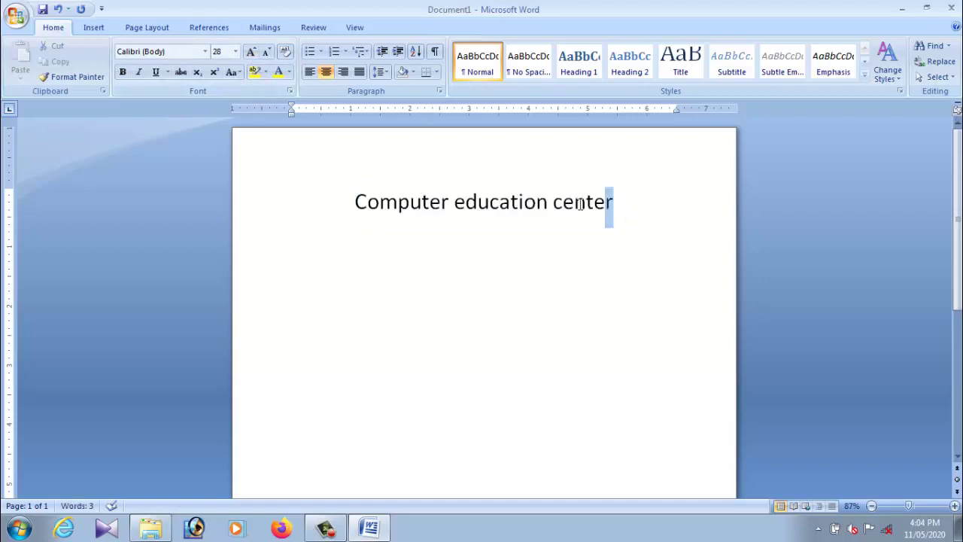
pyautogui.click(239, 73)
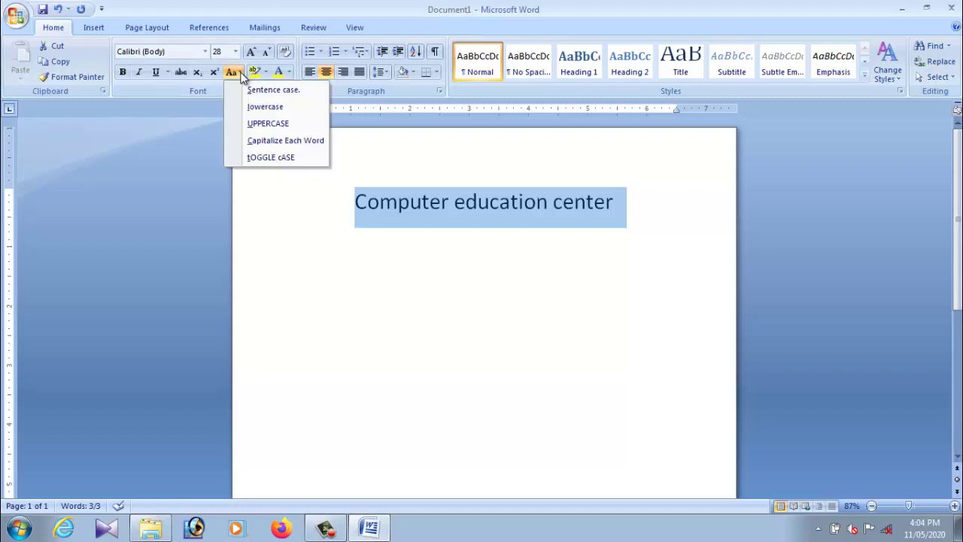
pyautogui.click(235, 73)
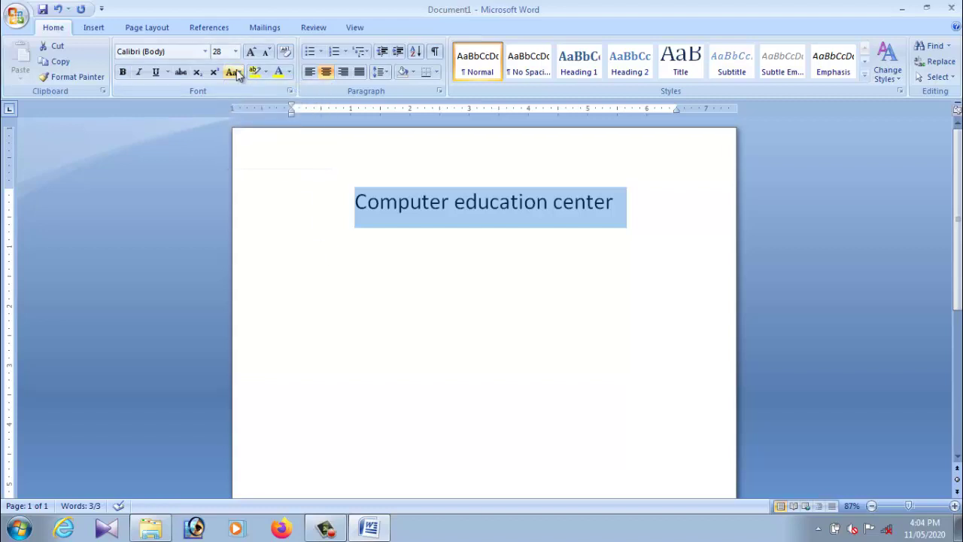
pyautogui.click(237, 72)
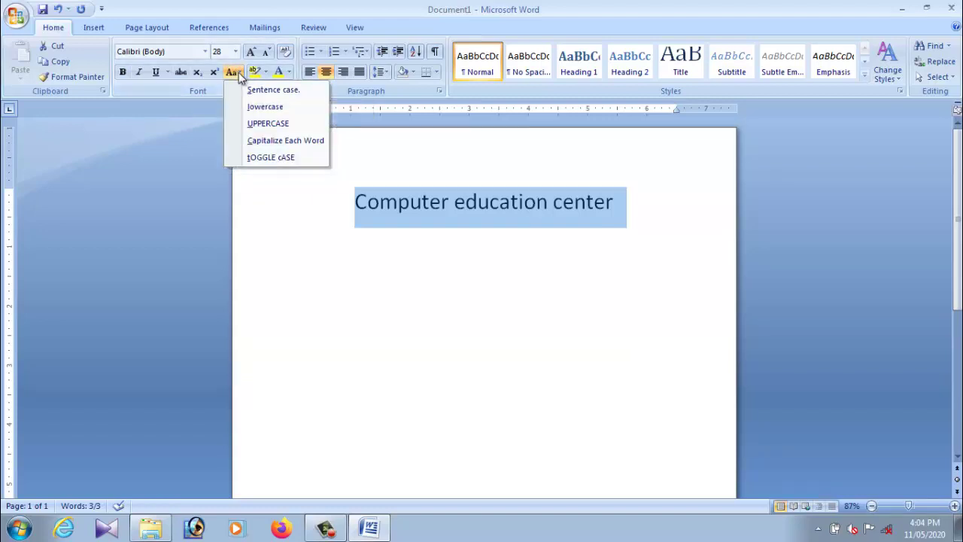
pyautogui.click(278, 125)
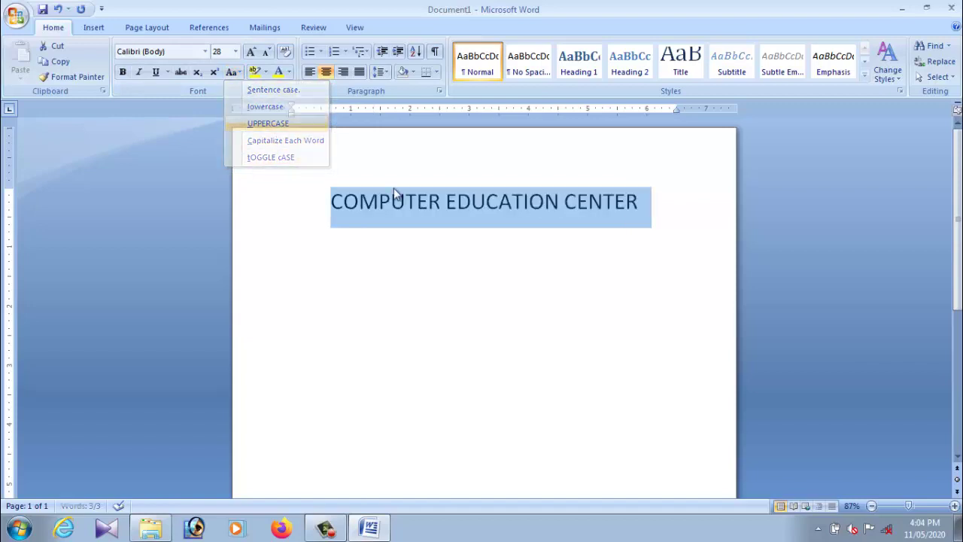
pyautogui.click(501, 273)
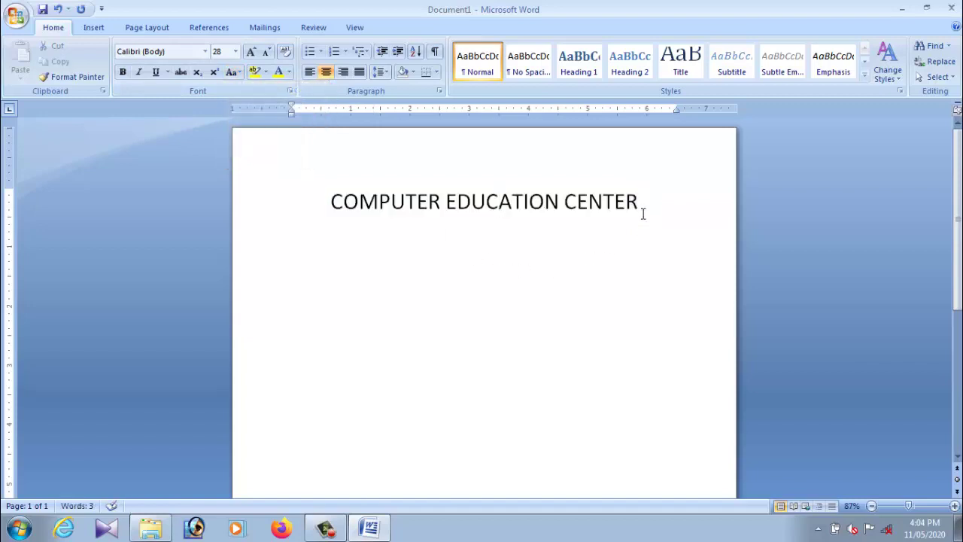
pyautogui.moveTo(643, 212); pyautogui.dragTo(329, 202)
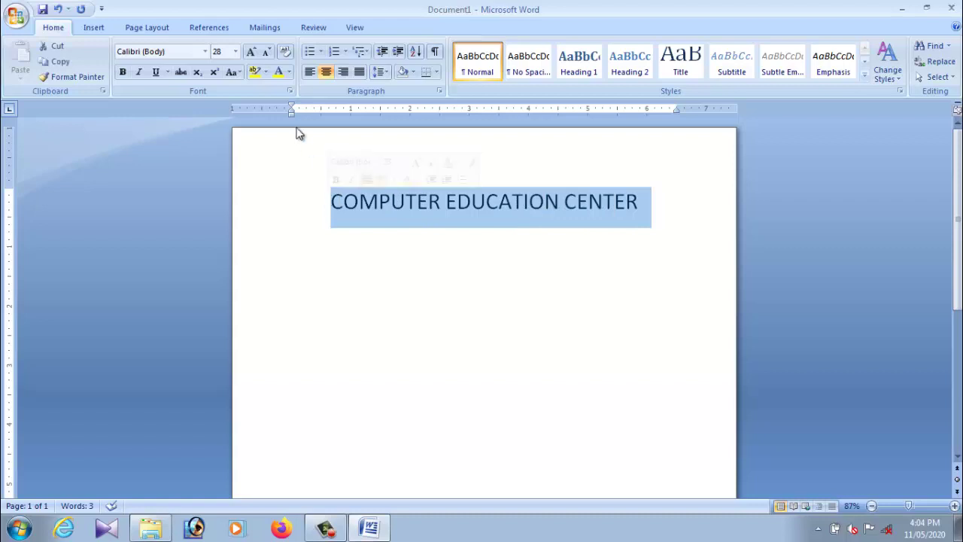
pyautogui.click(235, 72)
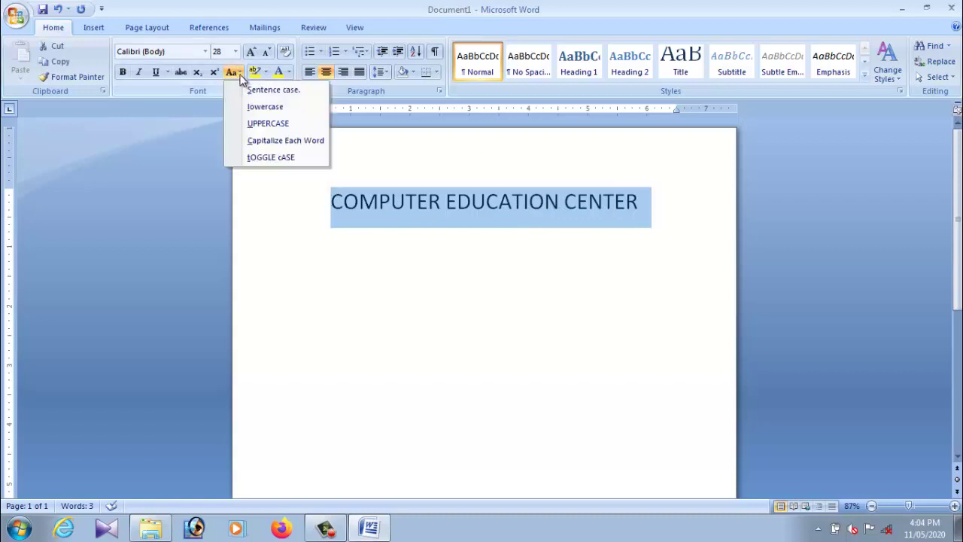
pyautogui.click(276, 93)
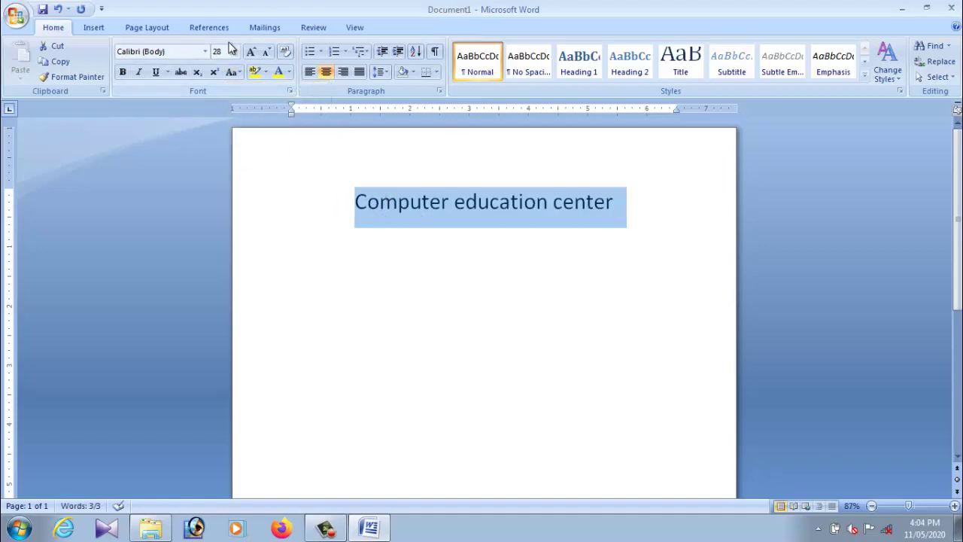
# Set the heading to Capitalize Each Word and start a new line below it.
pyautogui.click(238, 73)
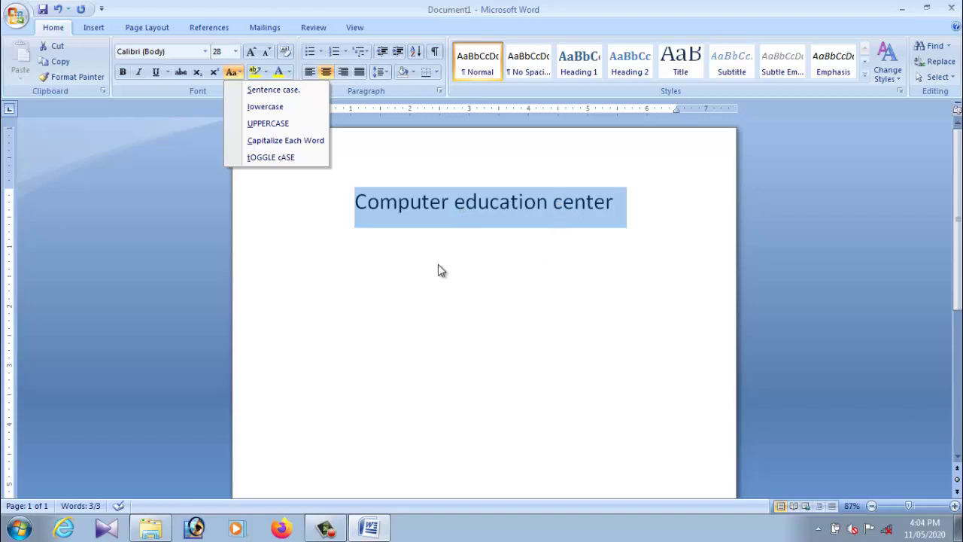
pyautogui.click(291, 144)
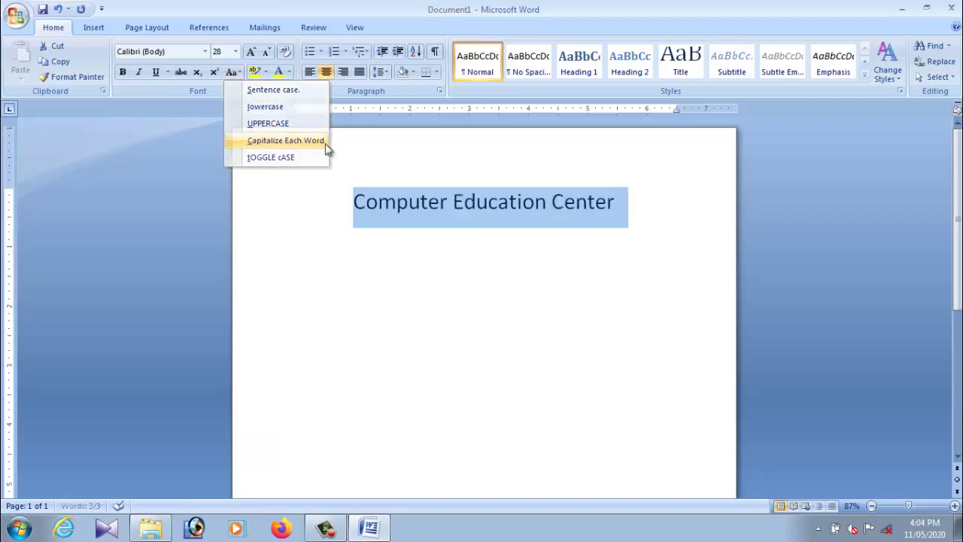
pyautogui.click(498, 280)
pyautogui.click(623, 204)
pyautogui.press('Return')
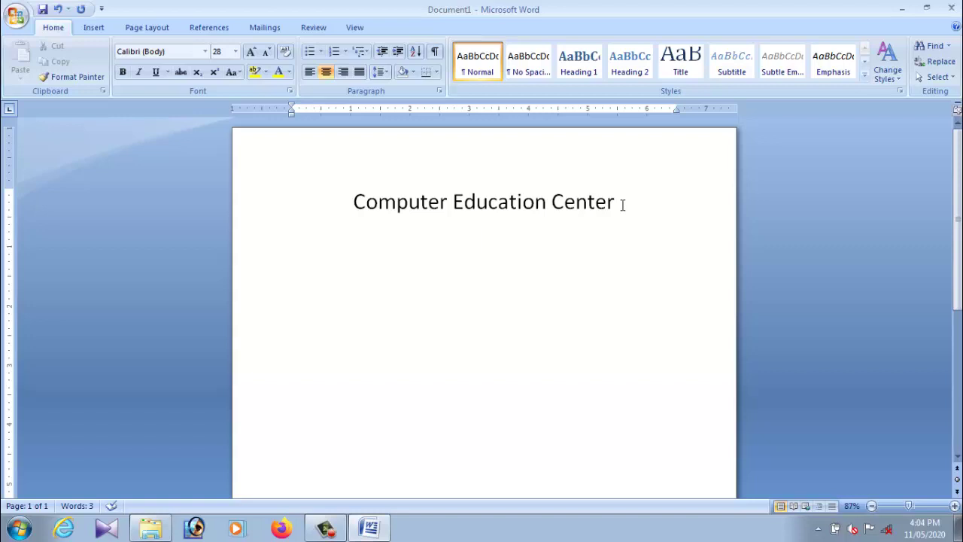
# Type Vijayapur, Sindagi and Karnataka on separate lines, ending with an empty line.
pyautogui.write('Vijaya')
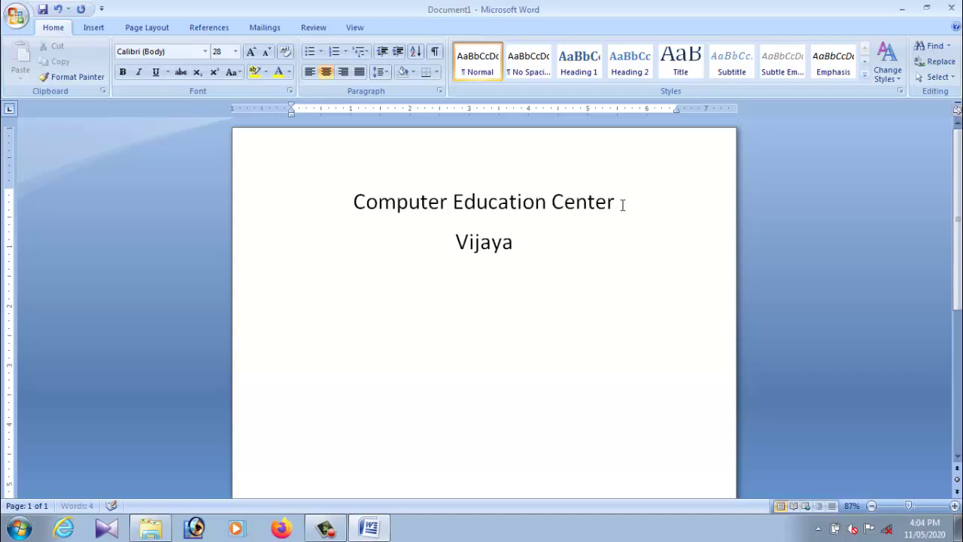
pyautogui.write('pur')
pyautogui.press('Return')
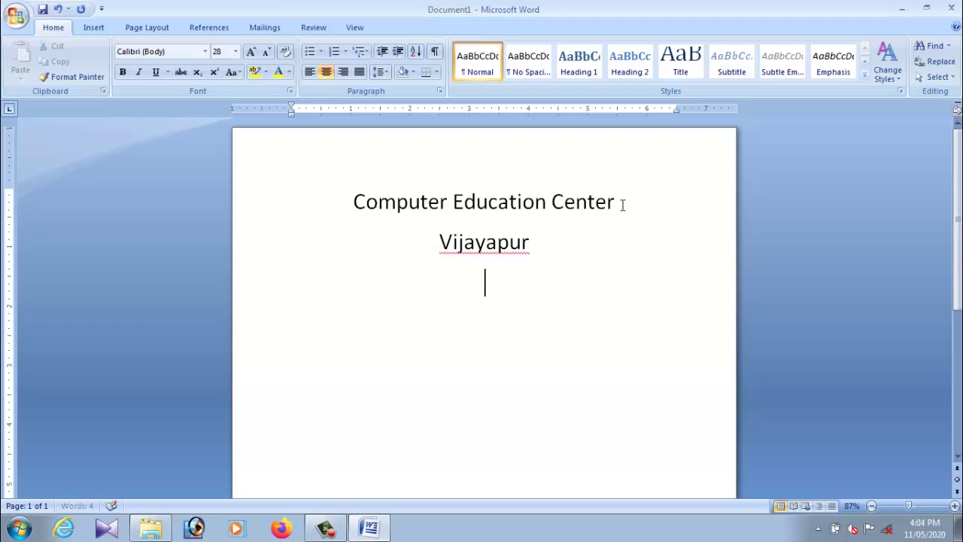
pyautogui.write('Sin')
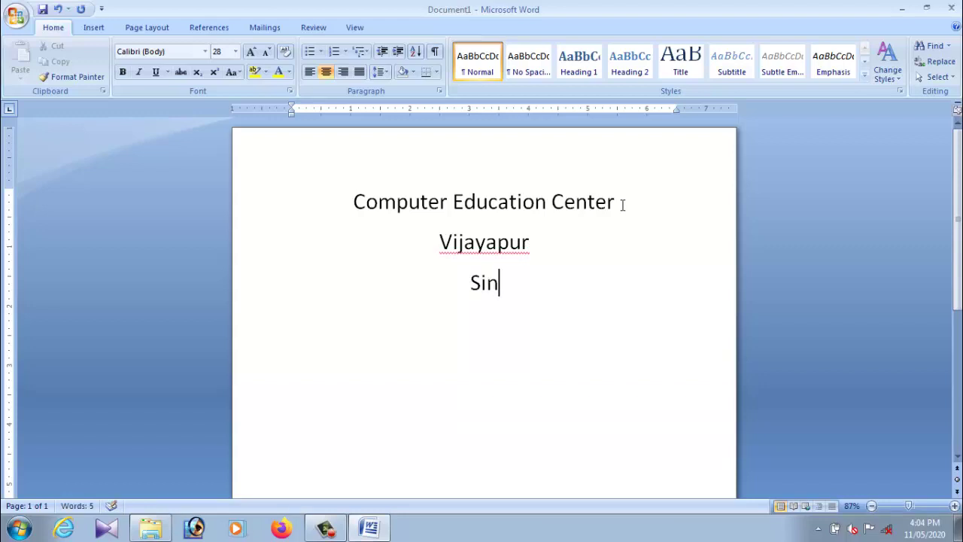
pyautogui.write('dagi')
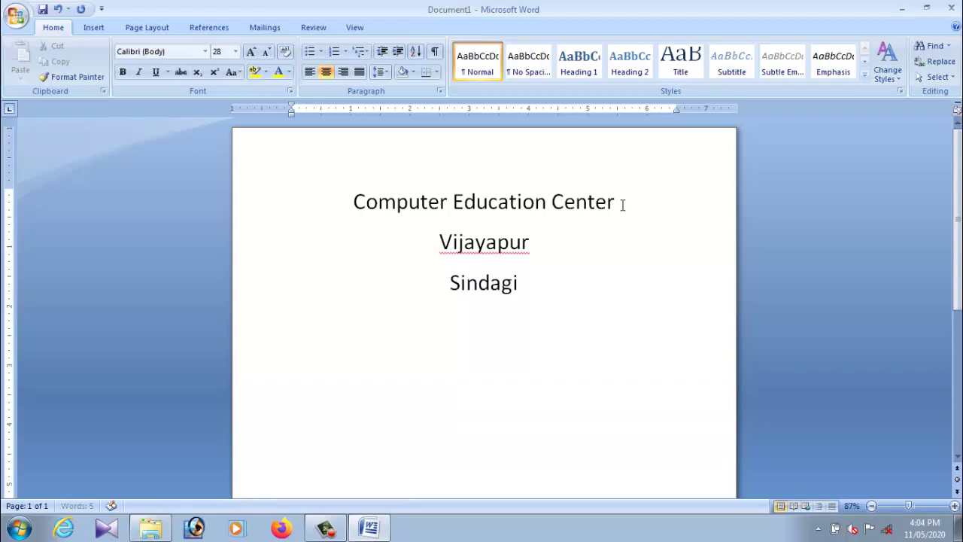
pyautogui.press('Return')
pyautogui.write('Ka')
pyautogui.write('rna')
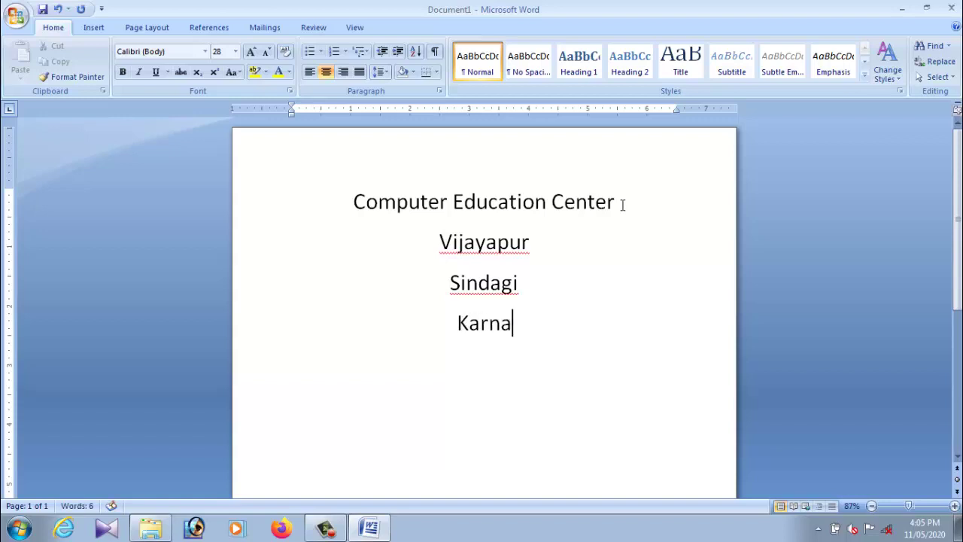
pyautogui.write('taka')
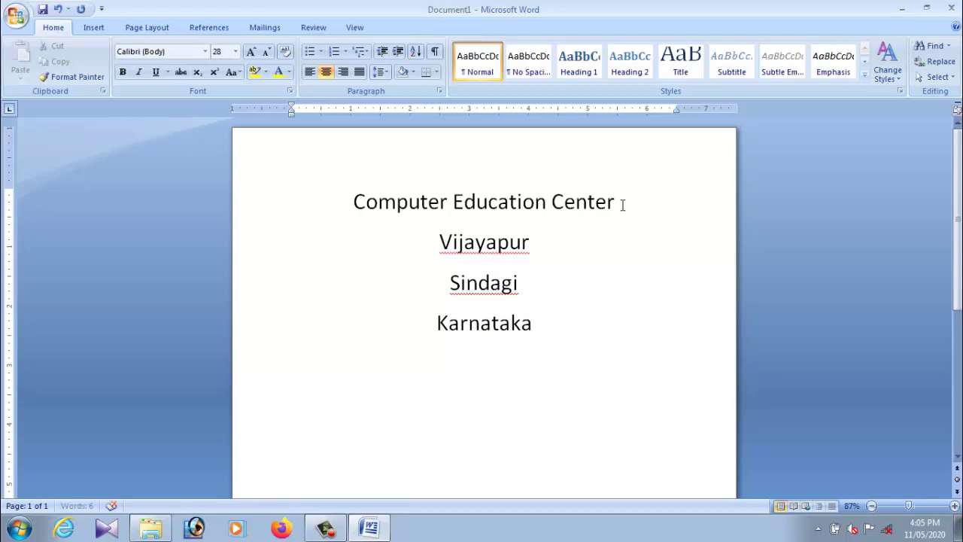
pyautogui.press('Return')
# Left-align the Vijayapur, Sindagi and Karnataka lines.
pyautogui.click(440, 241)
pyautogui.click(451, 292)
pyautogui.click(440, 233)
pyautogui.click(309, 72)
pyautogui.click(446, 292)
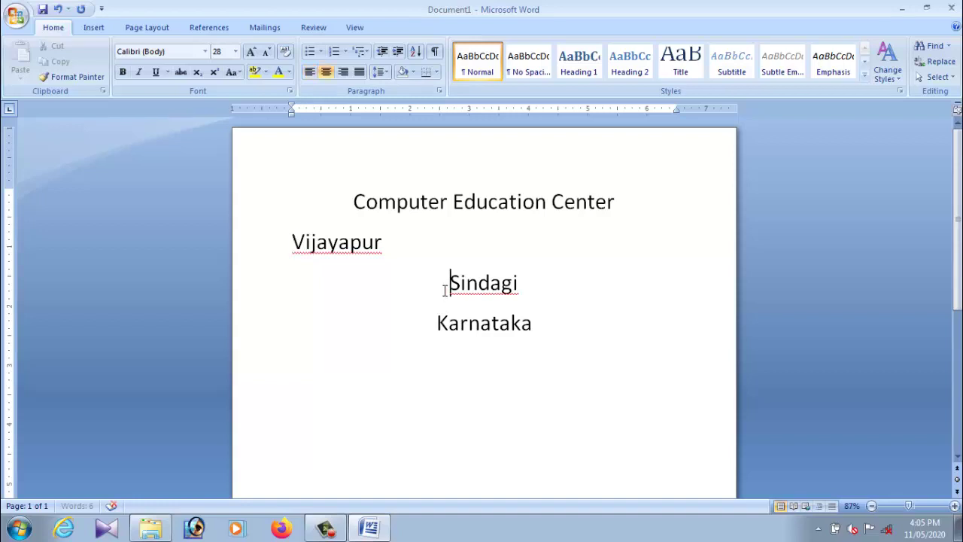
pyautogui.click(309, 71)
pyautogui.click(423, 310)
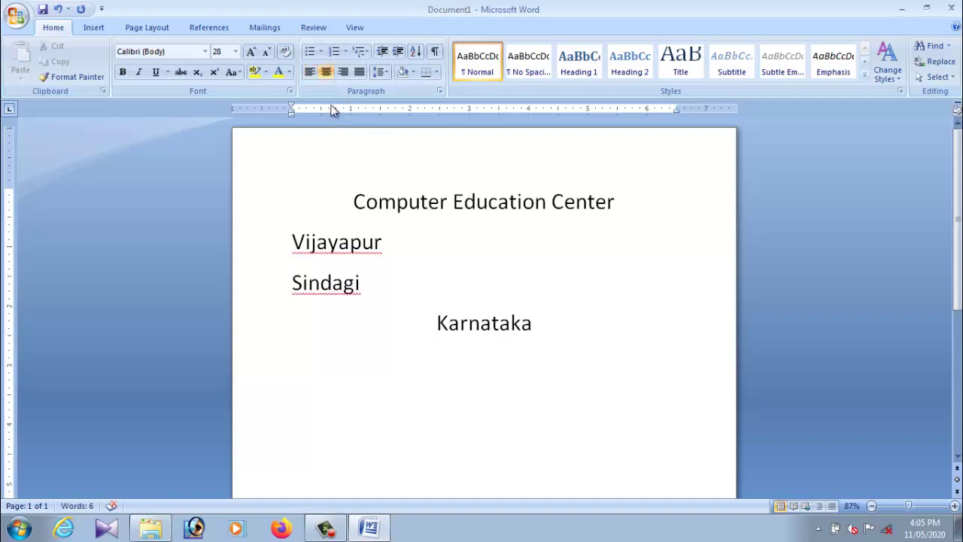
pyautogui.click(309, 71)
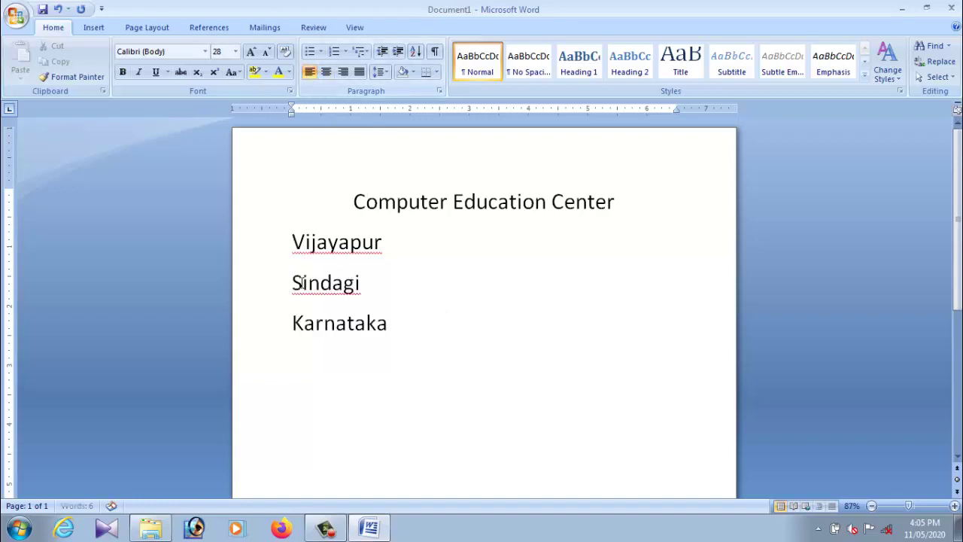
# Give the three place-name lines checkmark bullets.
pyautogui.moveTo(292, 241); pyautogui.dragTo(439, 368)
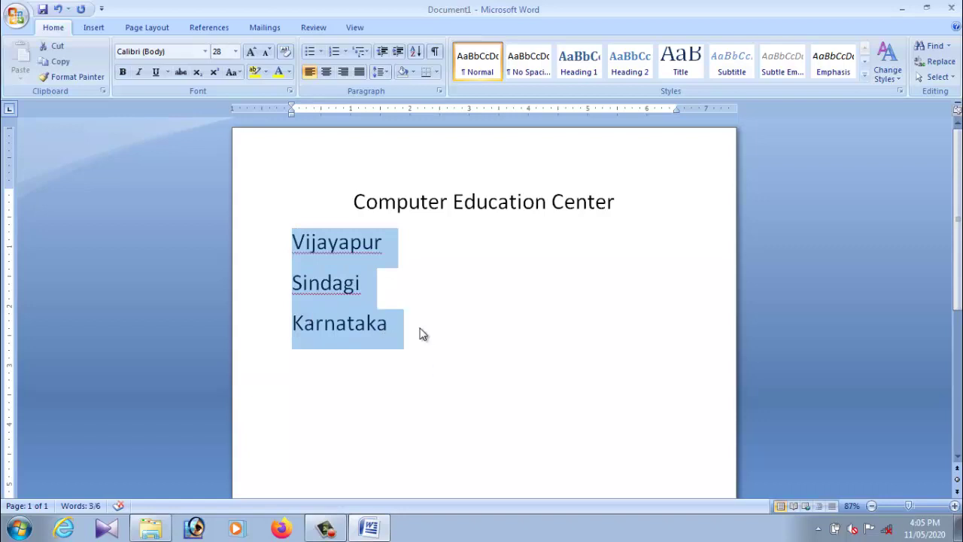
pyautogui.click(322, 53)
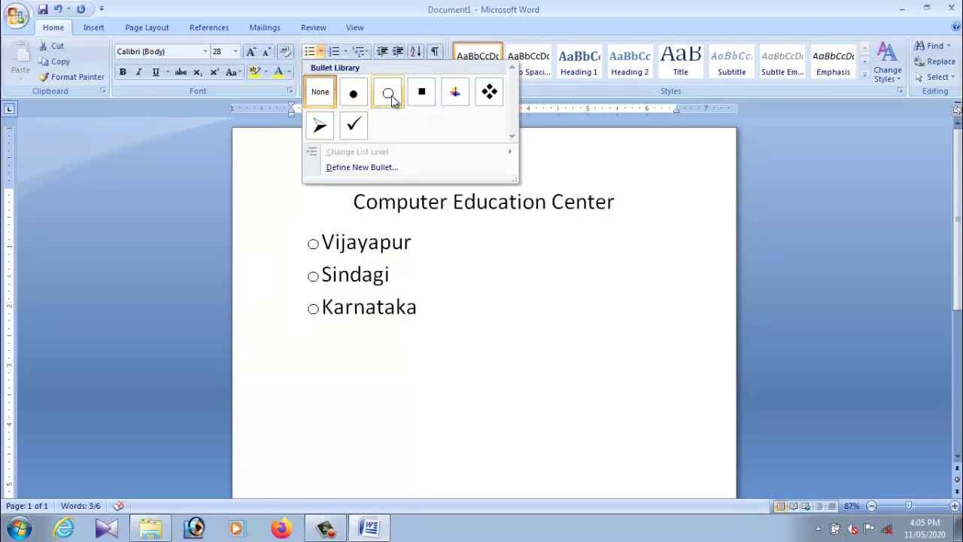
pyautogui.click(354, 126)
pyautogui.click(486, 348)
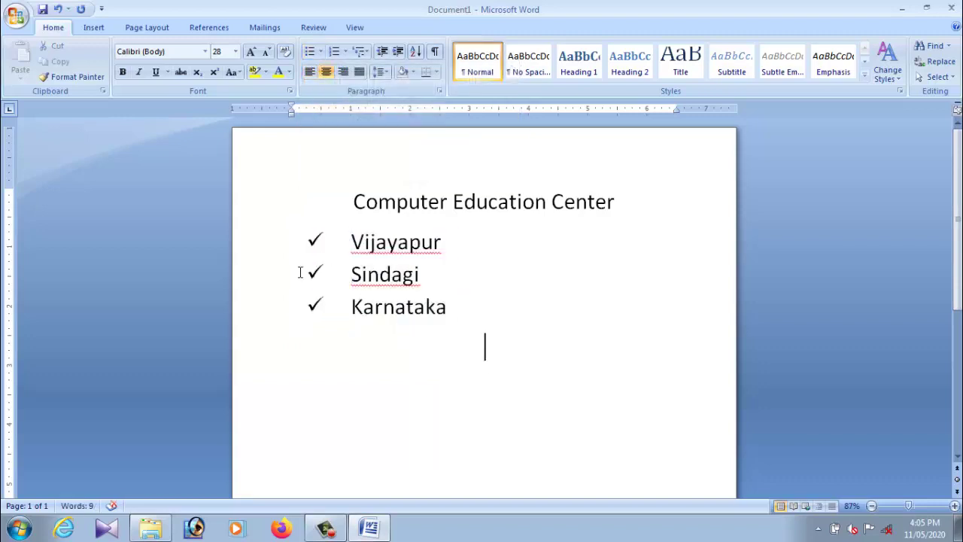
# Remove Sindagi's bullet and indent it with Tab to align with the list text.
pyautogui.moveTo(342, 274); pyautogui.dragTo(440, 275)
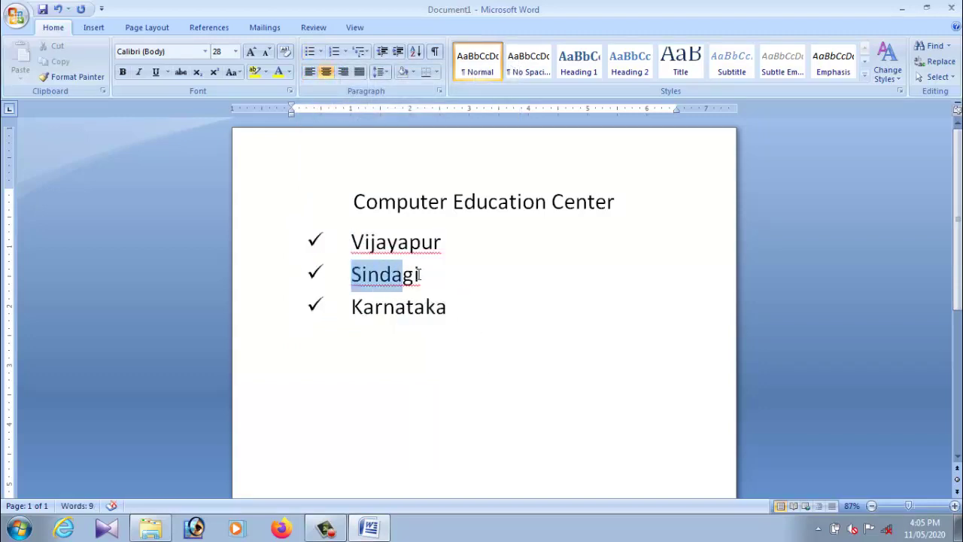
pyautogui.click(310, 53)
pyautogui.click(462, 279)
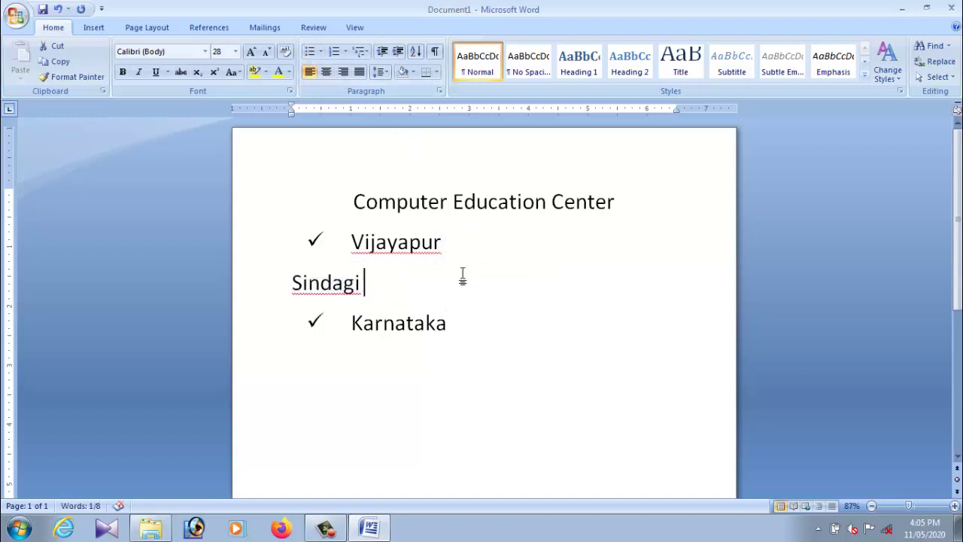
pyautogui.press('Home')
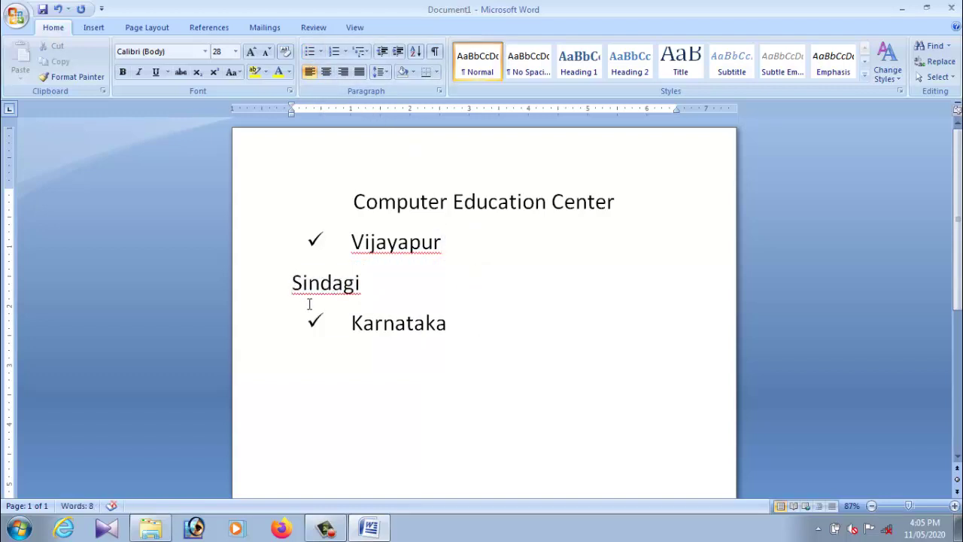
pyautogui.press('Tab')
pyautogui.press('Tab')
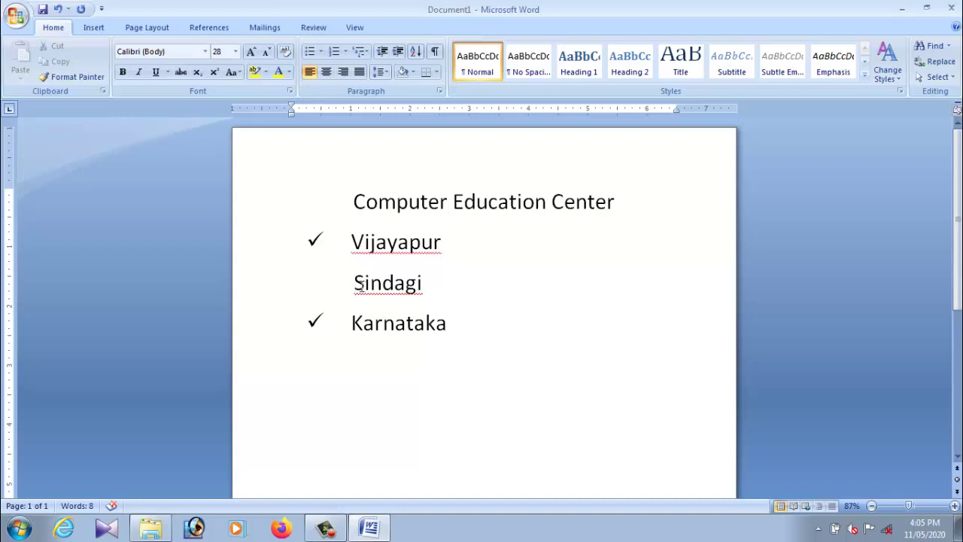
# Give Sindagi a checkmark bullet, then switch all three lines to diamond bullets.
pyautogui.click(320, 51)
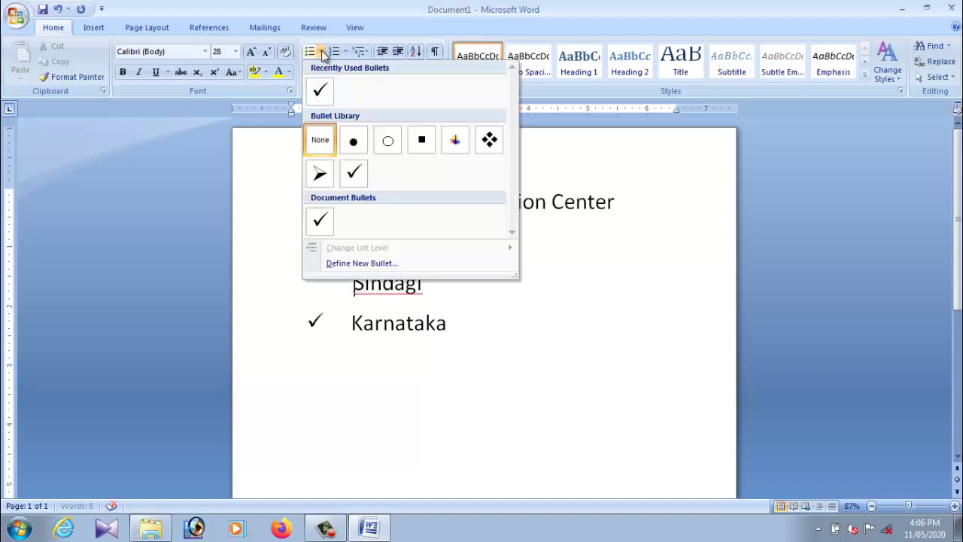
pyautogui.click(349, 179)
pyautogui.click(357, 357)
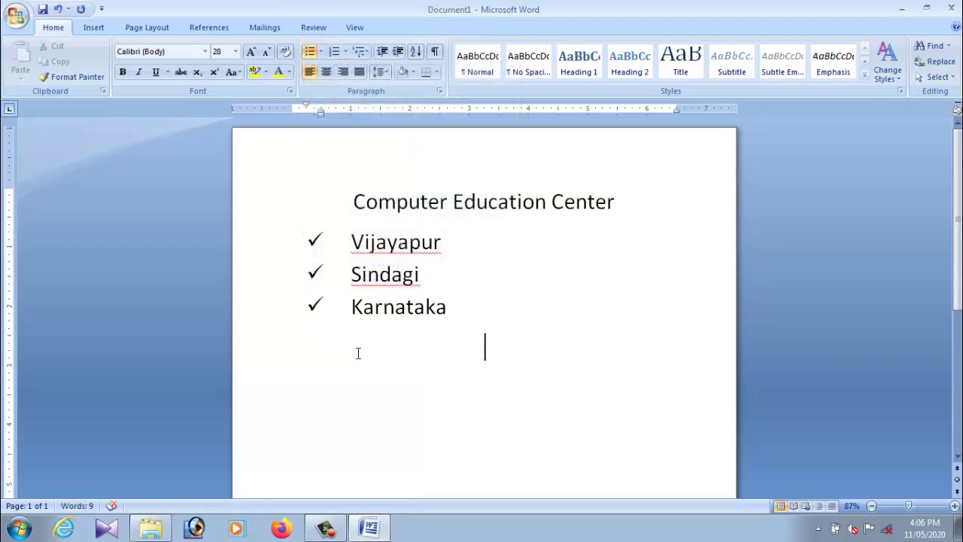
pyautogui.moveTo(357, 230); pyautogui.dragTo(440, 322)
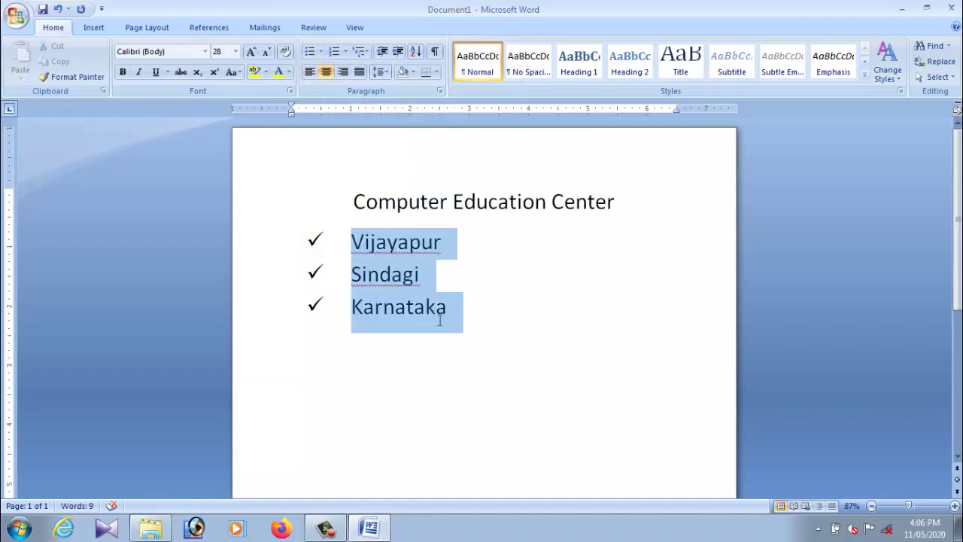
pyautogui.click(321, 52)
pyautogui.click(490, 140)
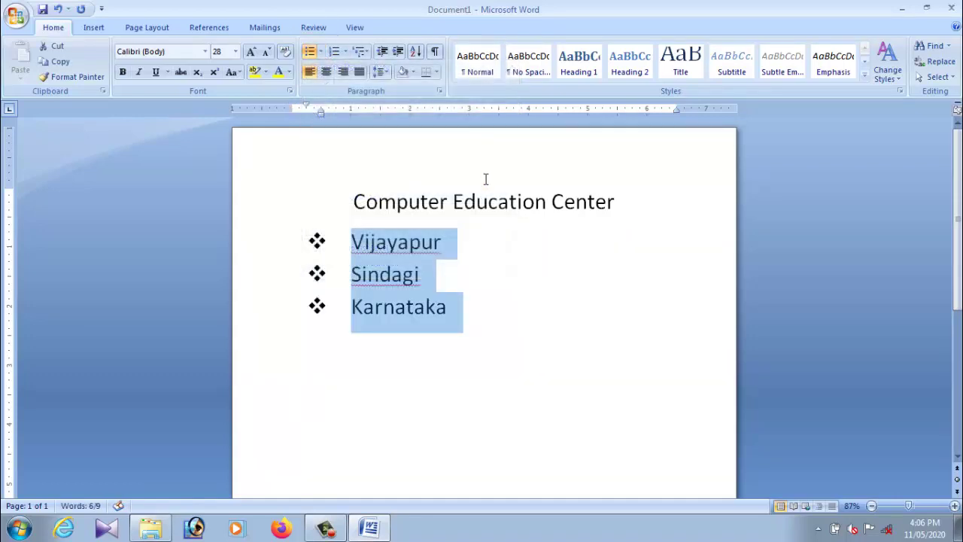
pyautogui.click(480, 311)
# Paste three copies of the place-name bullets after Karnataka and insert a page break.
pyautogui.moveTo(350, 242); pyautogui.dragTo(440, 316)
pyautogui.hotkey('ctrl', 'c')
pyautogui.click(456, 306)
pyautogui.press('Return')
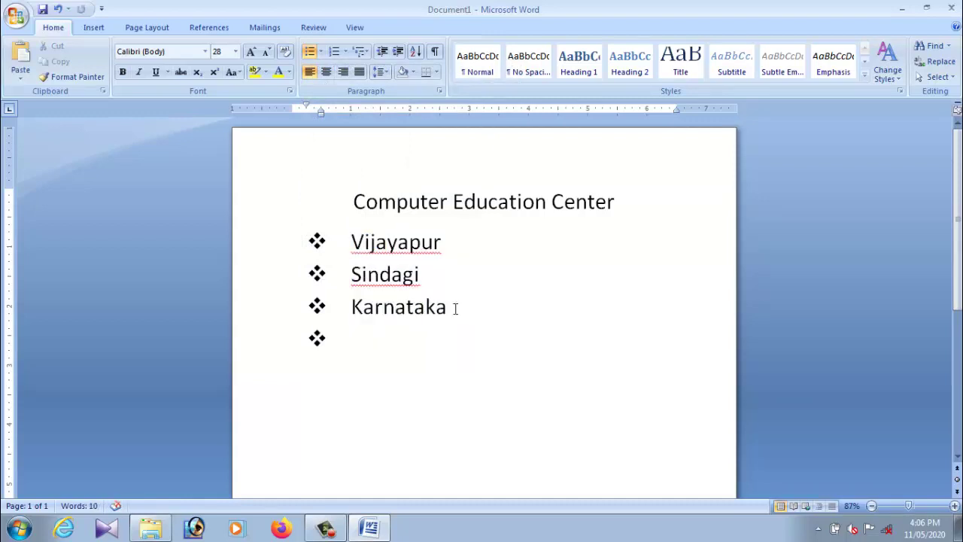
pyautogui.hotkey('ctrl', 'v')
pyautogui.scroll(-1, 452, 339)
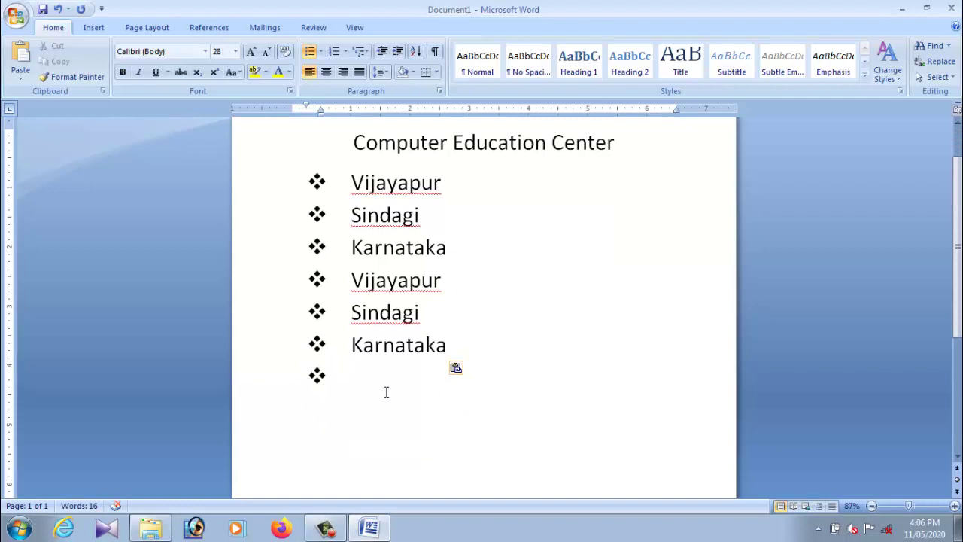
pyautogui.hotkey('ctrl', 'v')
pyautogui.scroll(-1, 392, 394)
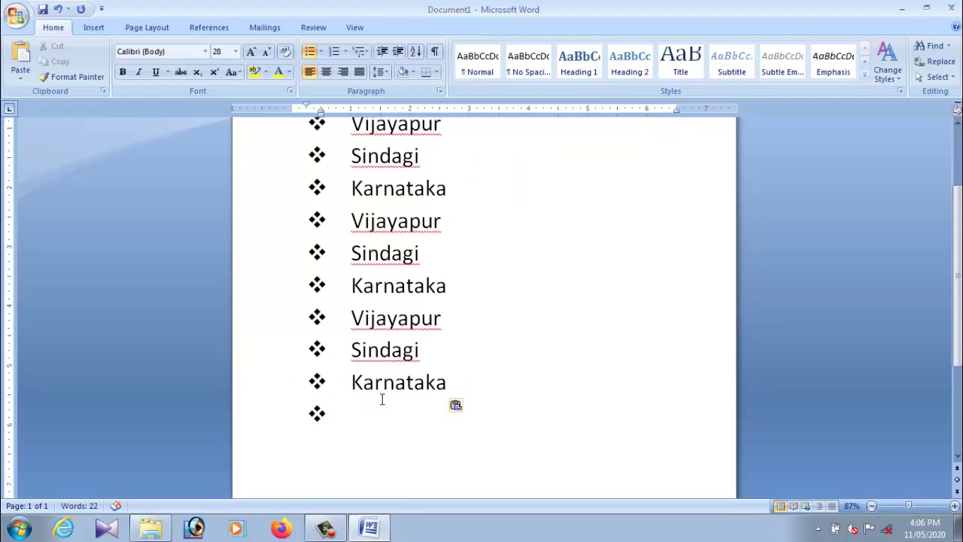
pyautogui.hotkey('ctrl', 'v')
pyautogui.scroll(-2, 386, 399)
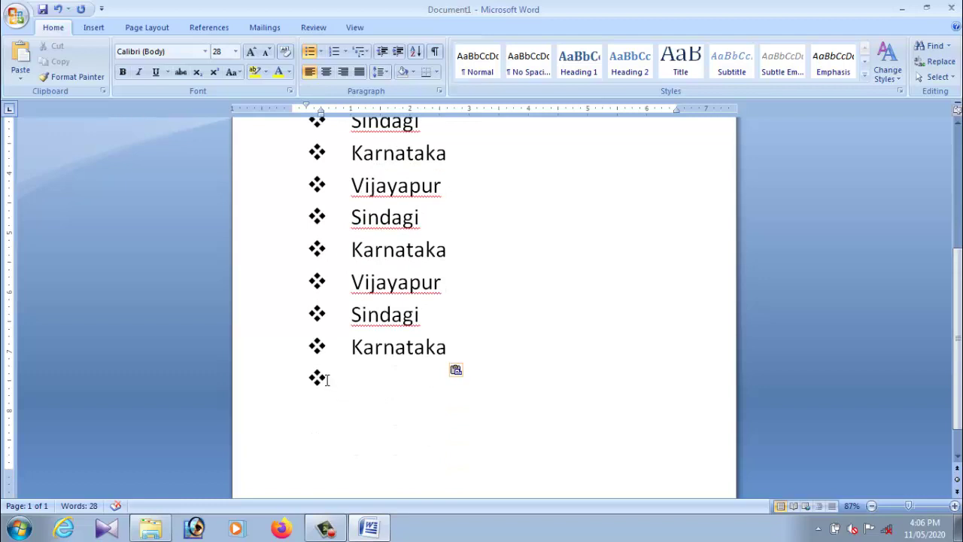
pyautogui.press('Return')
pyautogui.hotkey('ctrl', 'Return')
# Type and delete a stray 'K' below the last Karnataka.
pyautogui.scroll(1, 346, 388)
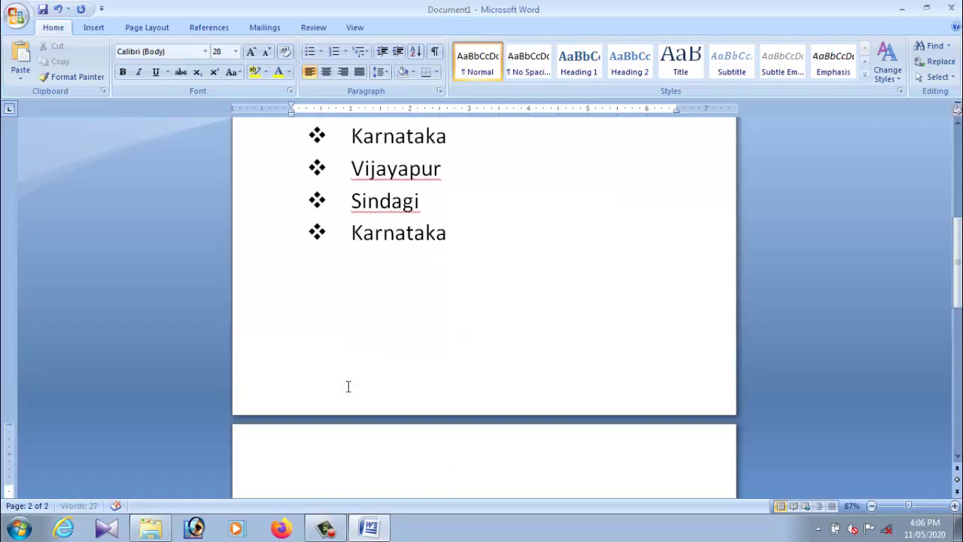
pyautogui.click(335, 274)
pyautogui.write('K')
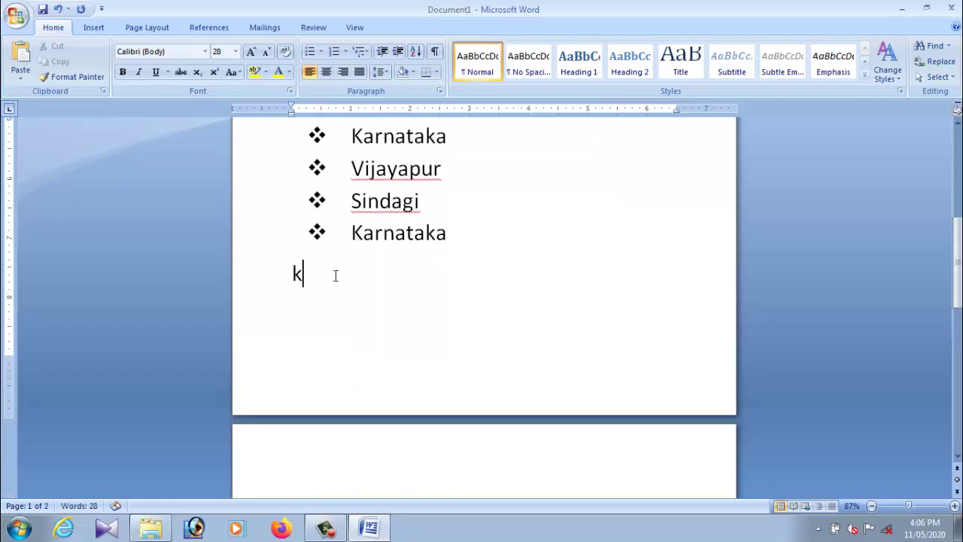
pyautogui.hotkey('shift', 'Up')
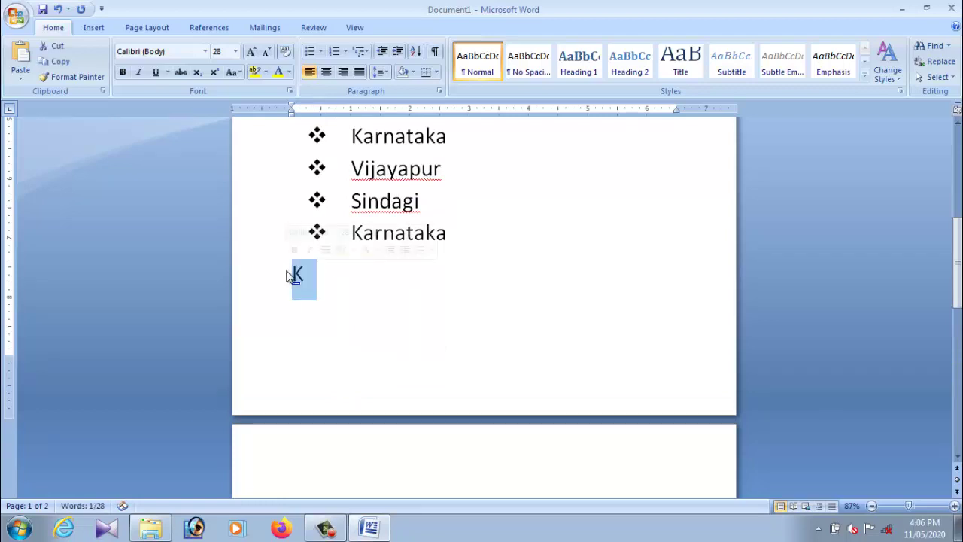
pyautogui.press('BackSpace')
pyautogui.press('BackSpace')
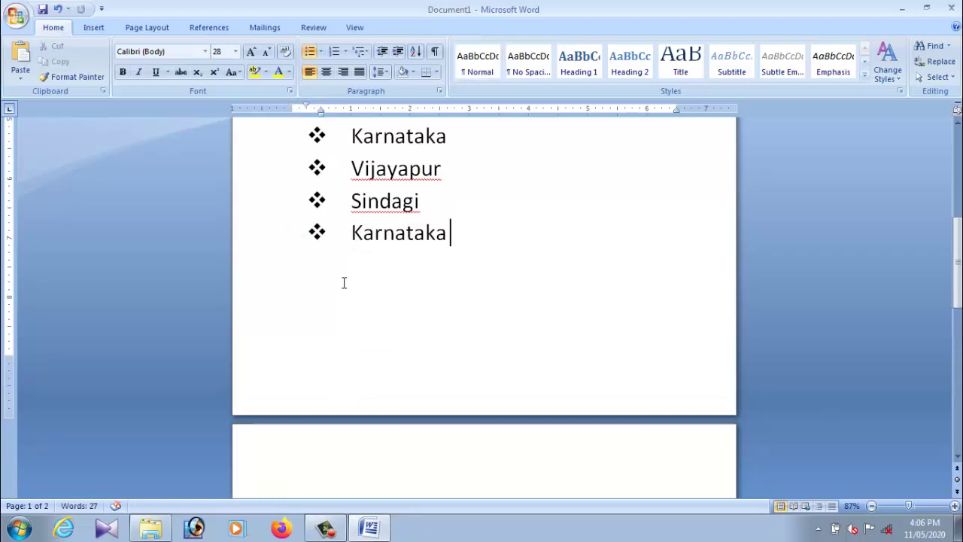
# Add test bullets 'hgfhgfhf', 'gfnfgn' and 'ngfnfg', then delete them.
pyautogui.press('Return')
pyautogui.write('hgfhgfhf')
pyautogui.press('Return')
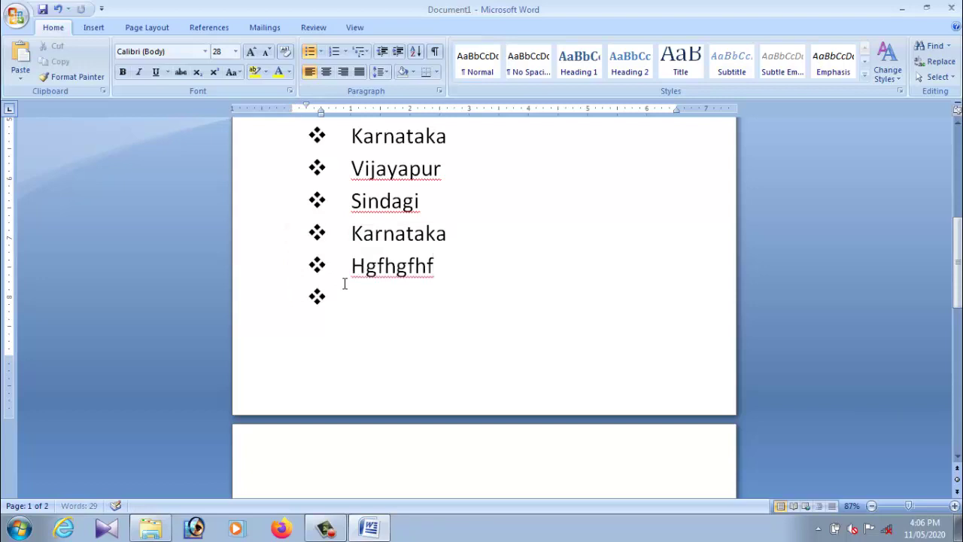
pyautogui.write('gfnfgn')
pyautogui.press('Return')
pyautogui.write('ngfn')
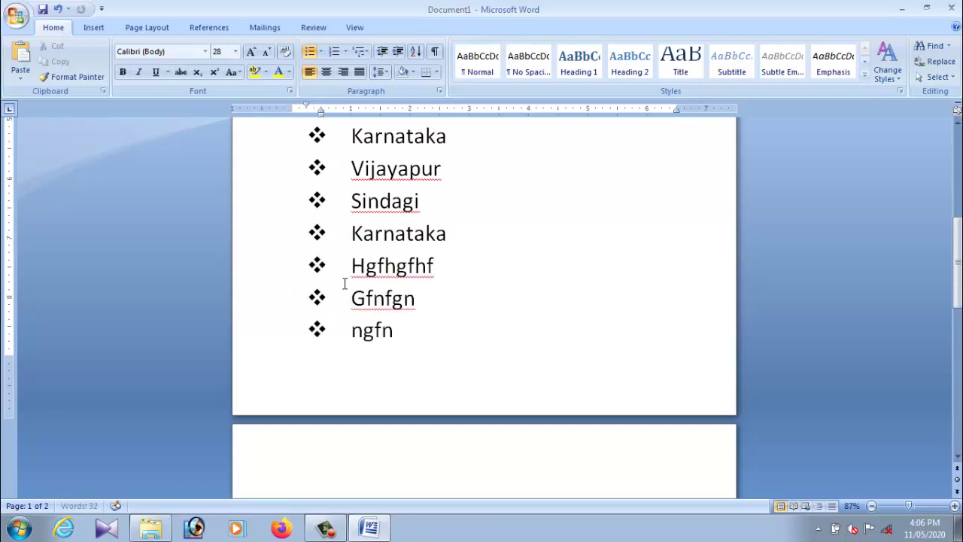
pyautogui.write('fg')
pyautogui.moveTo(351, 265); pyautogui.dragTo(401, 325)
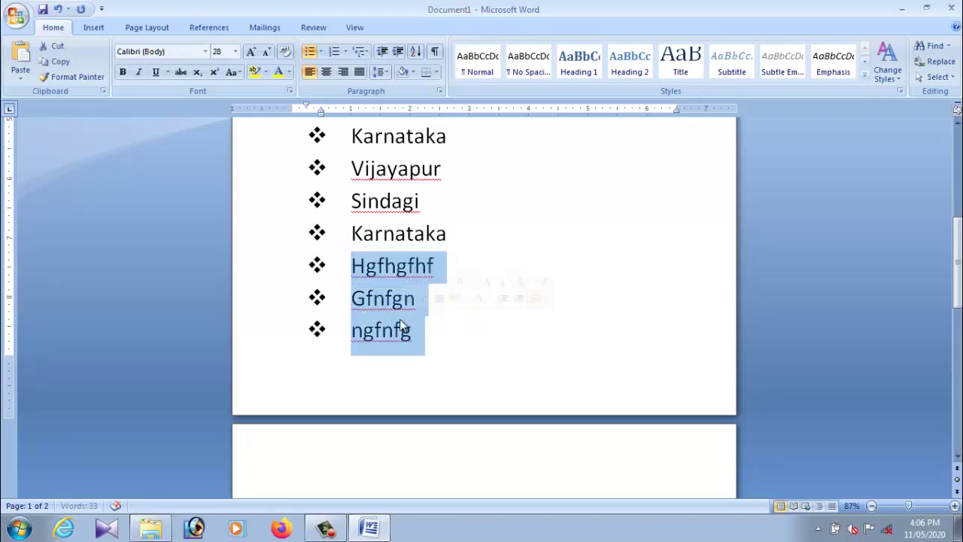
pyautogui.press('BackSpace')
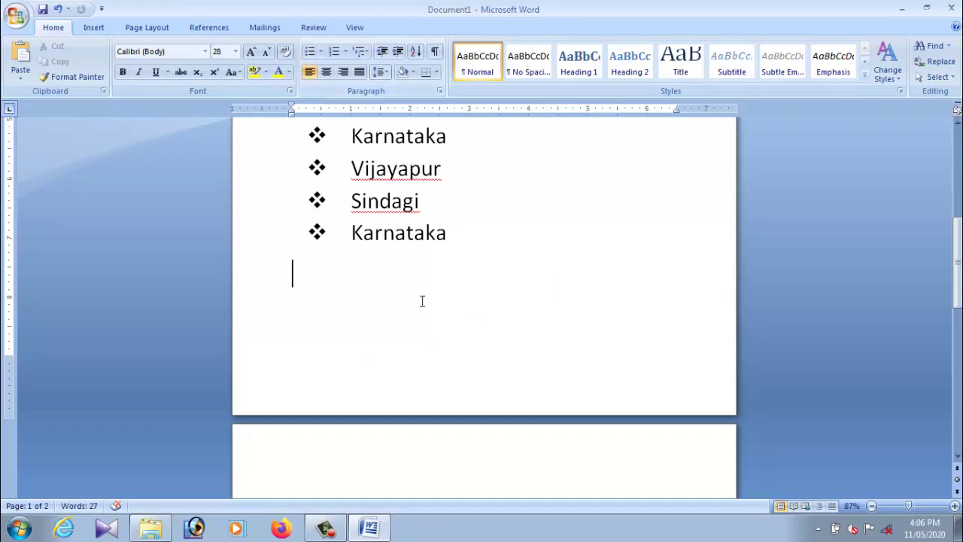
pyautogui.click(437, 235)
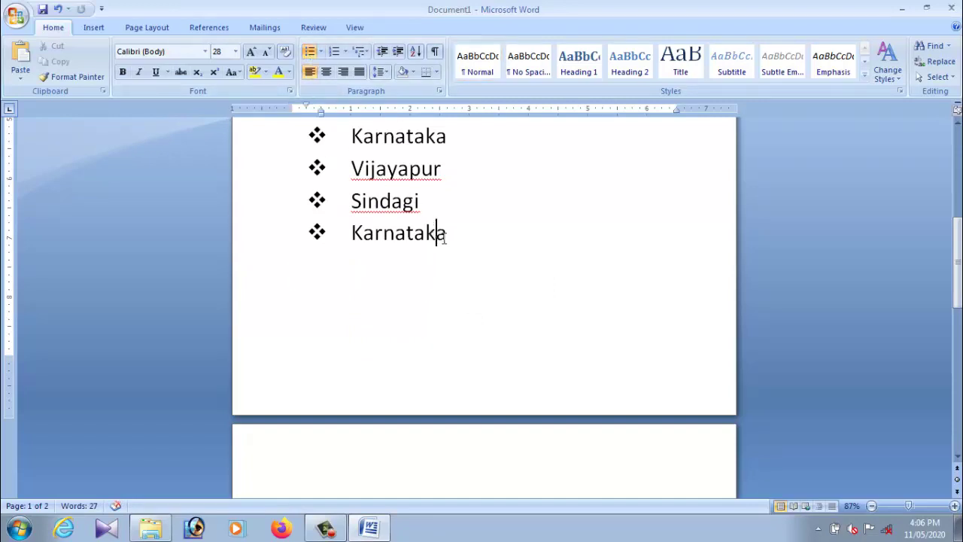
pyautogui.click(452, 251)
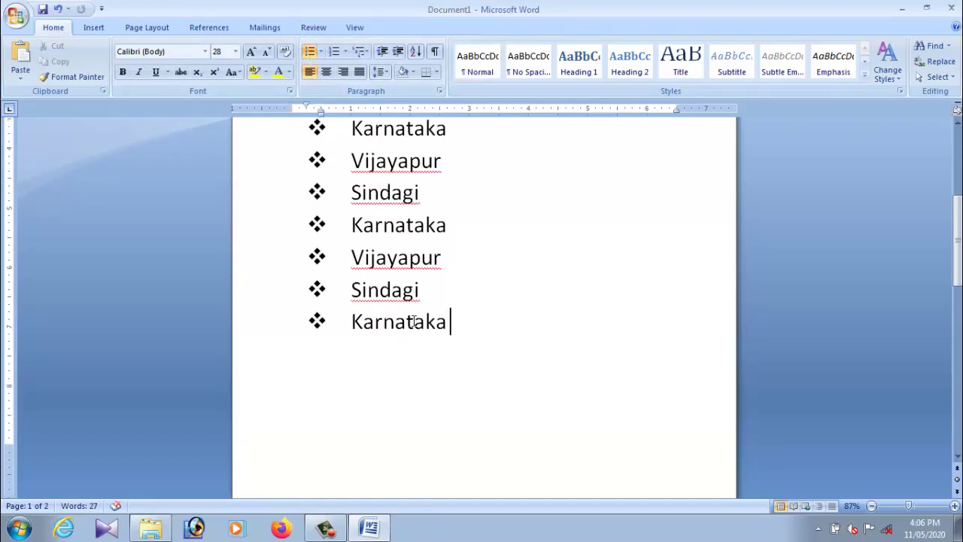
# Resize the Computer Education Center title to 36 pt and add an empty line beneath it.
pyautogui.scroll(3, 413, 321)
pyautogui.scroll(2, 413, 321)
pyautogui.scroll(3, 413, 321)
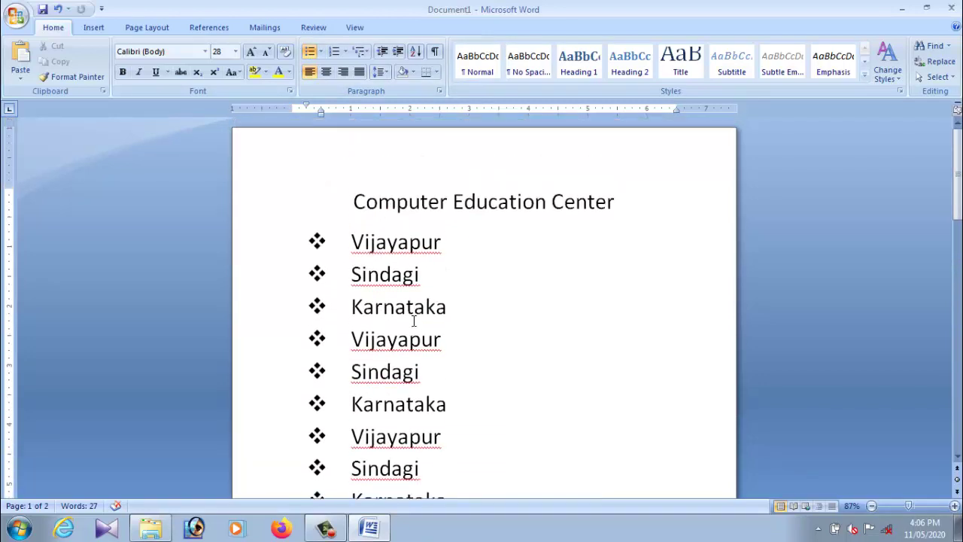
pyautogui.moveTo(355, 199); pyautogui.dragTo(626, 202)
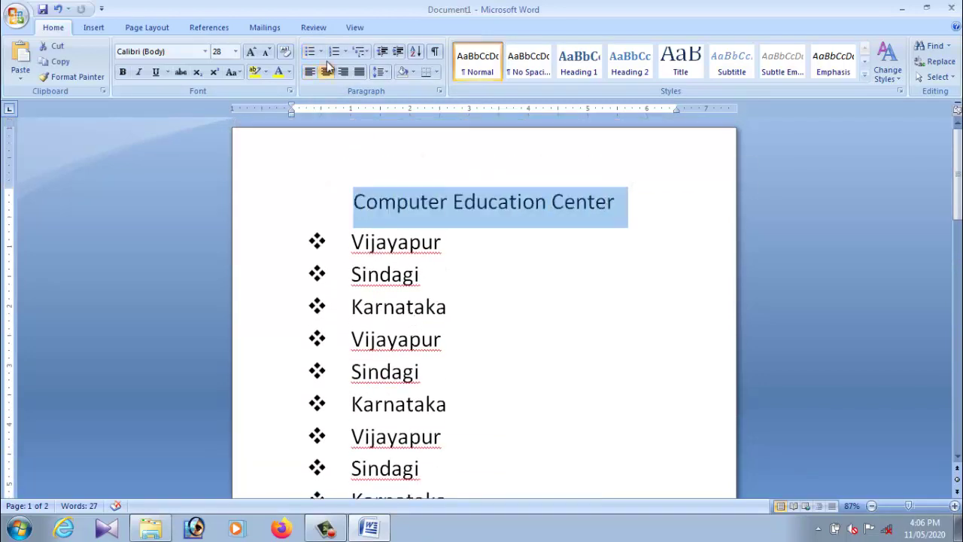
pyautogui.click(251, 51)
pyautogui.click(252, 51)
pyautogui.click(251, 51)
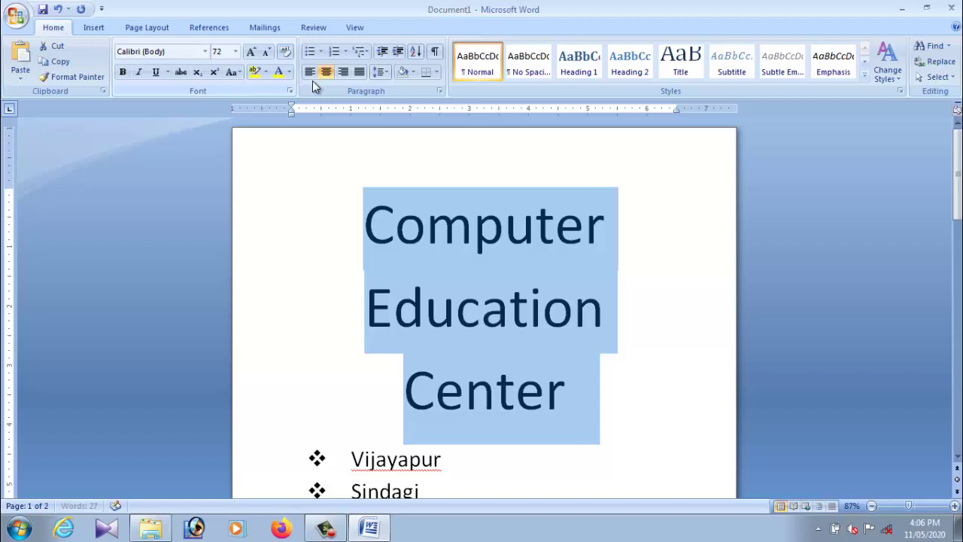
pyautogui.click(266, 51)
pyautogui.click(266, 51)
pyautogui.click(267, 51)
pyautogui.click(498, 298)
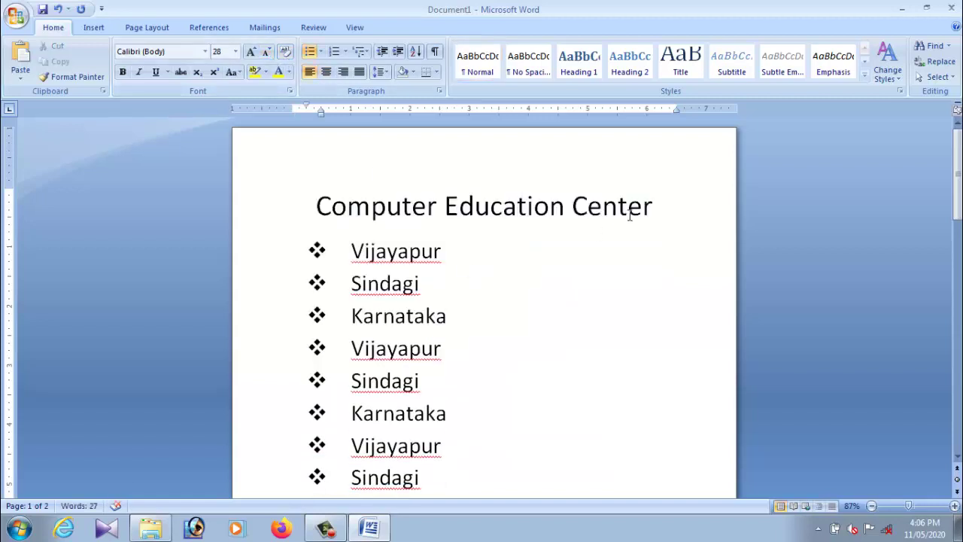
pyautogui.click(676, 208)
pyautogui.press('Return')
# Select the whole place-name list for numbering.
pyautogui.scroll(-2, 475, 376)
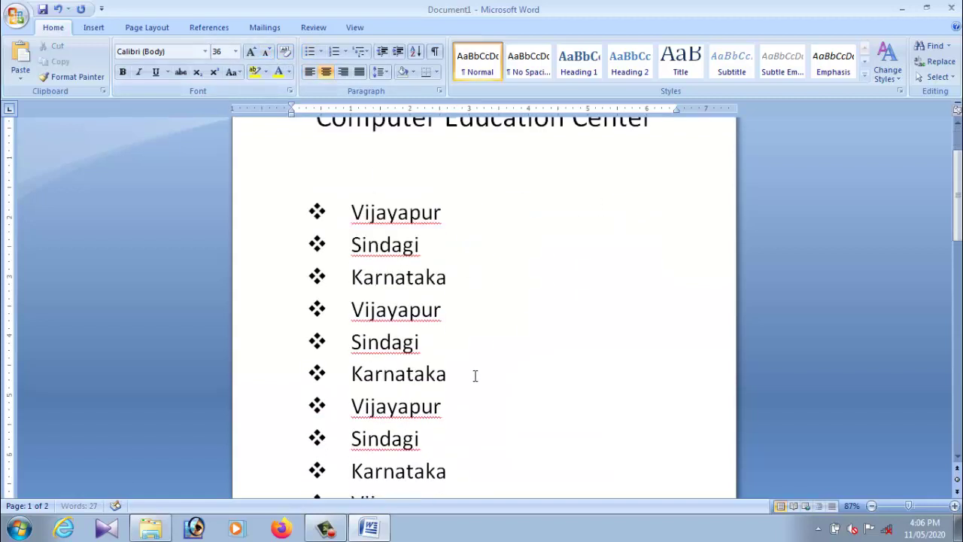
pyautogui.scroll(-3, 475, 376)
pyautogui.scroll(-2, 448, 335)
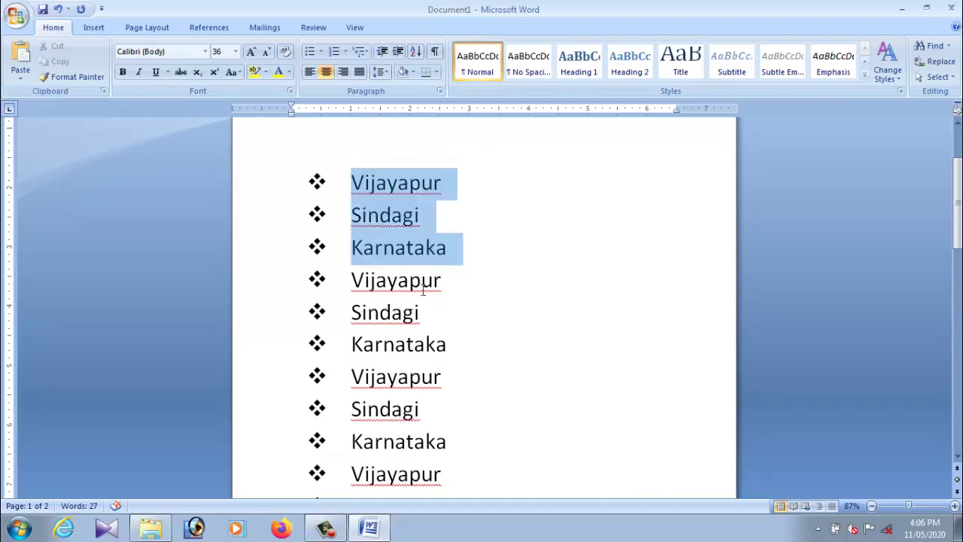
pyautogui.moveTo(357, 185)
pyautogui.mouseDown()
pyautogui.moveTo(489, 492)
pyautogui.moveTo(497, 406)
pyautogui.mouseUp()
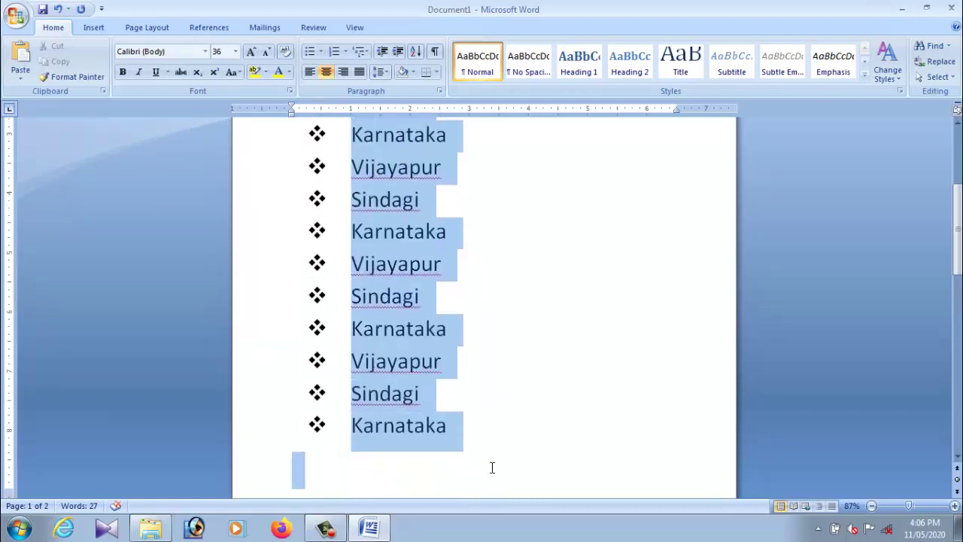
pyautogui.scroll(2, 493, 404)
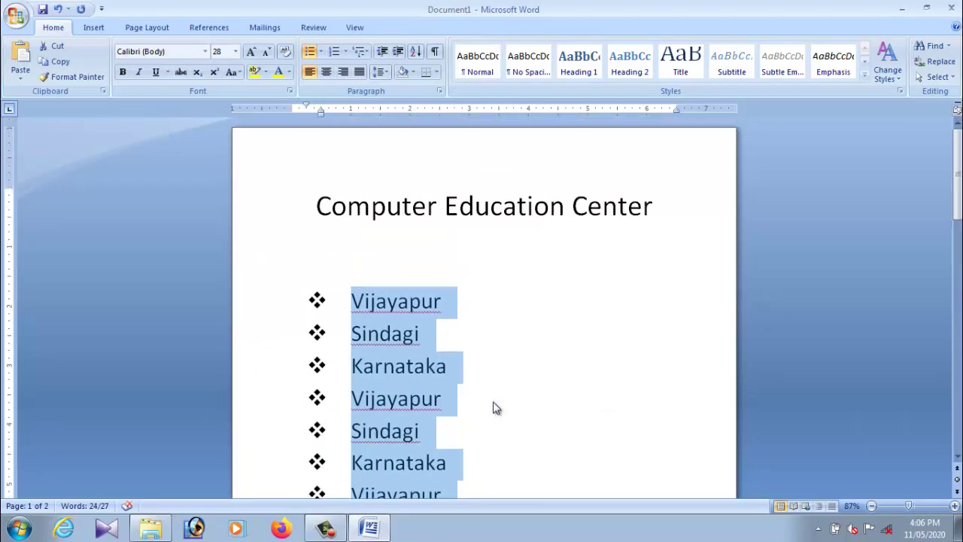
pyautogui.click(346, 52)
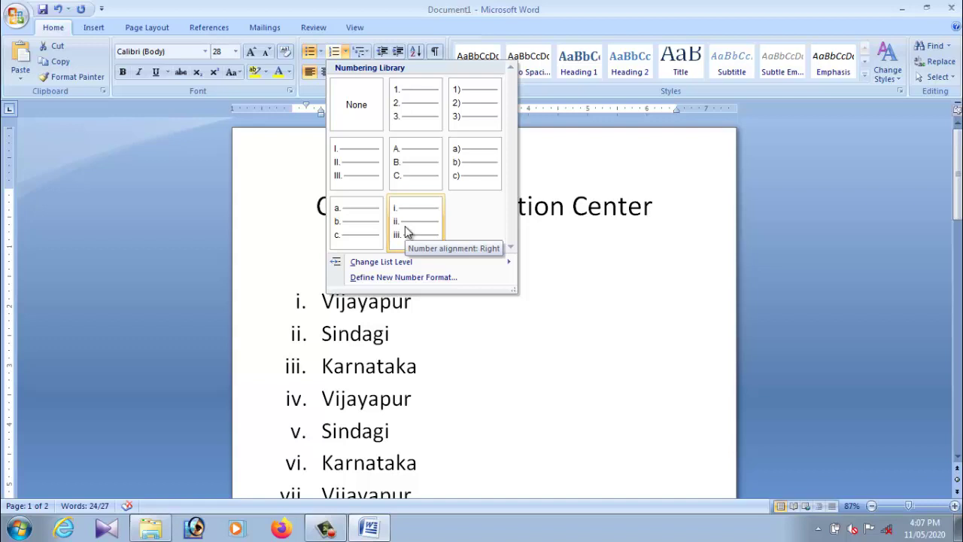
# Number the place list with uppercase Roman numerals I., II., III.
pyautogui.click(365, 176)
pyautogui.click(469, 365)
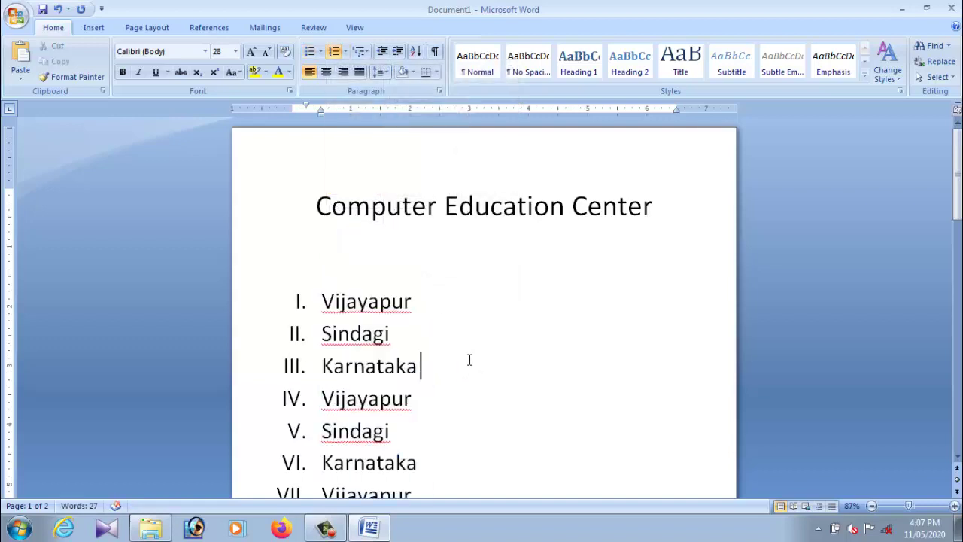
pyautogui.scroll(-1, 468, 364)
pyautogui.scroll(-2, 469, 363)
pyautogui.scroll(3, 468, 363)
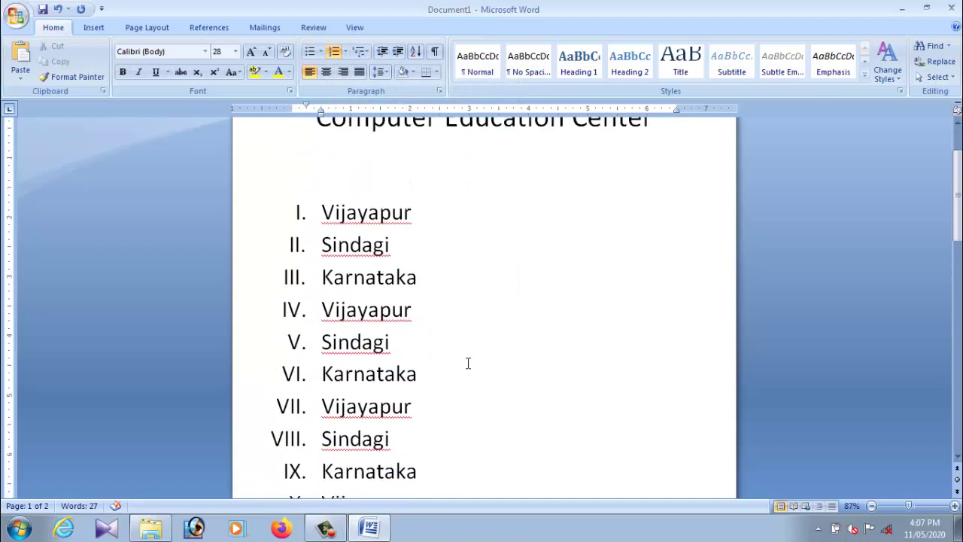
pyautogui.scroll(2, 464, 363)
# Switch the list numbering to the 1. 2. 3. style.
pyautogui.click(345, 51)
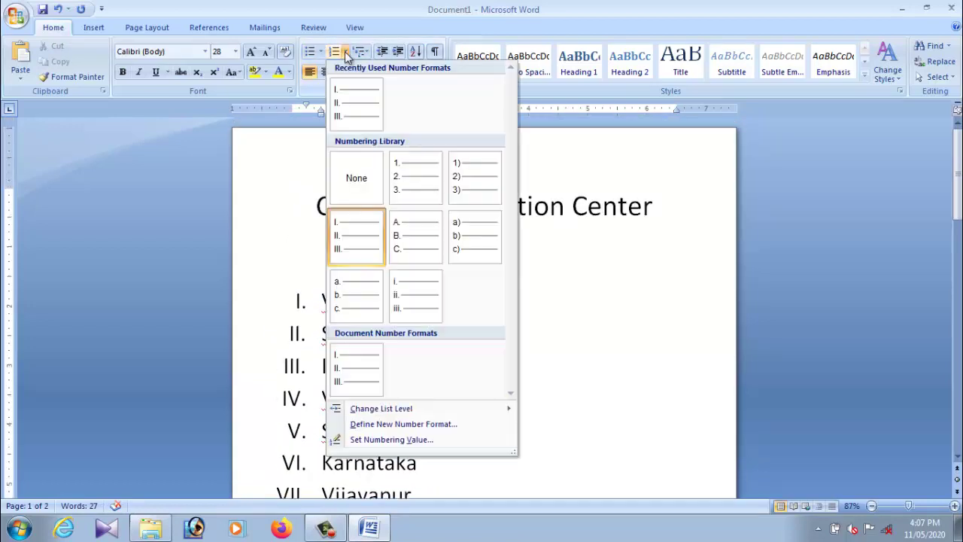
pyautogui.click(413, 176)
pyautogui.scroll(-1, 433, 388)
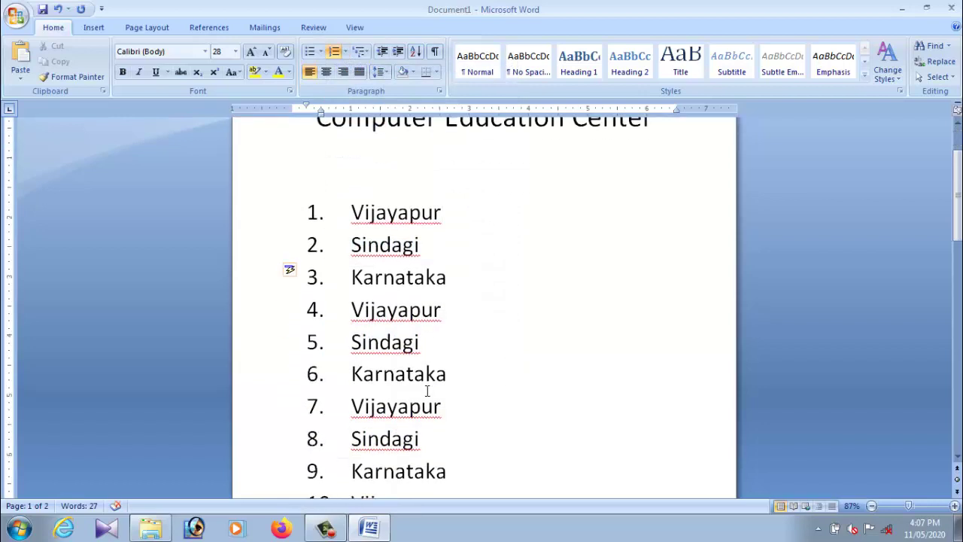
pyautogui.scroll(-1, 432, 388)
pyautogui.scroll(1, 433, 388)
pyautogui.scroll(1, 432, 388)
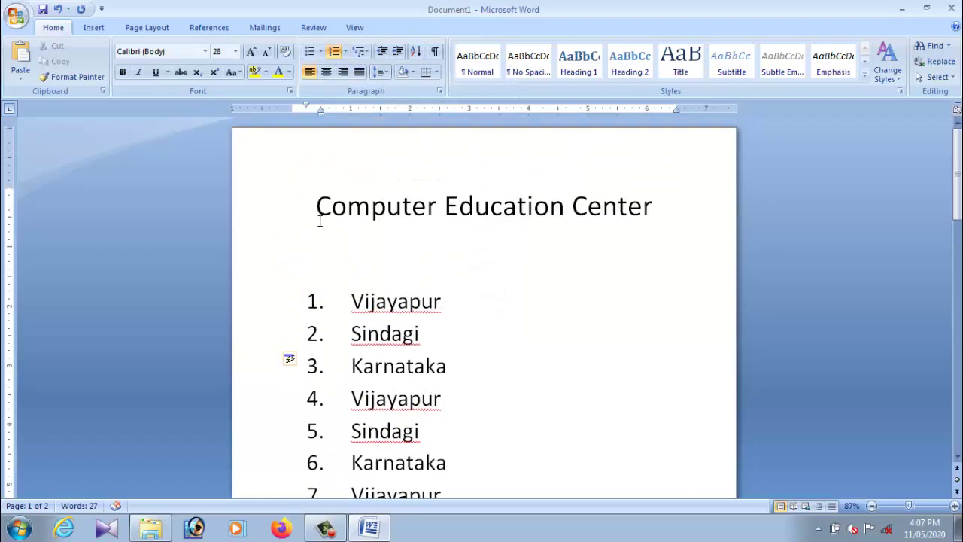
# Apply 1. numbering to the title, then undo it with Ctrl+Z.
pyautogui.click(319, 220)
pyautogui.click(345, 51)
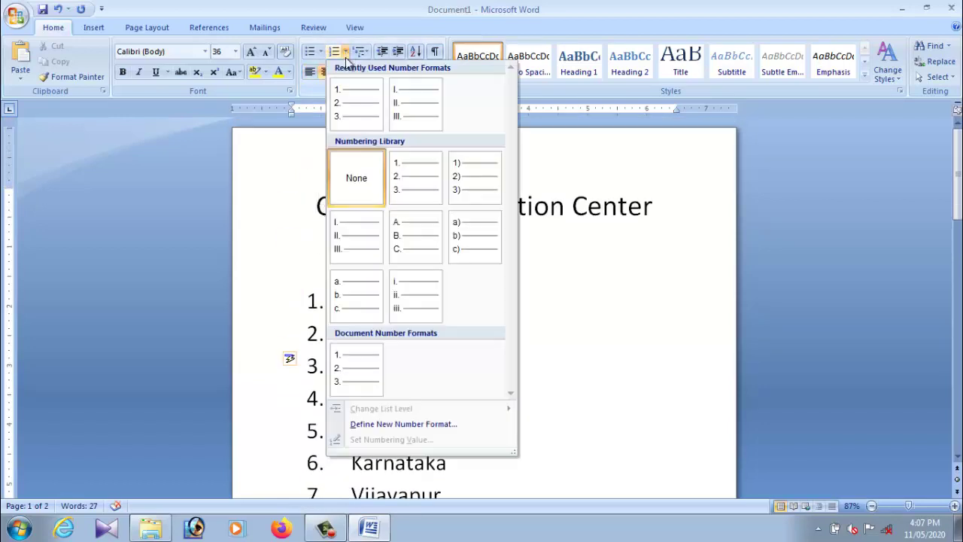
pyautogui.click(340, 104)
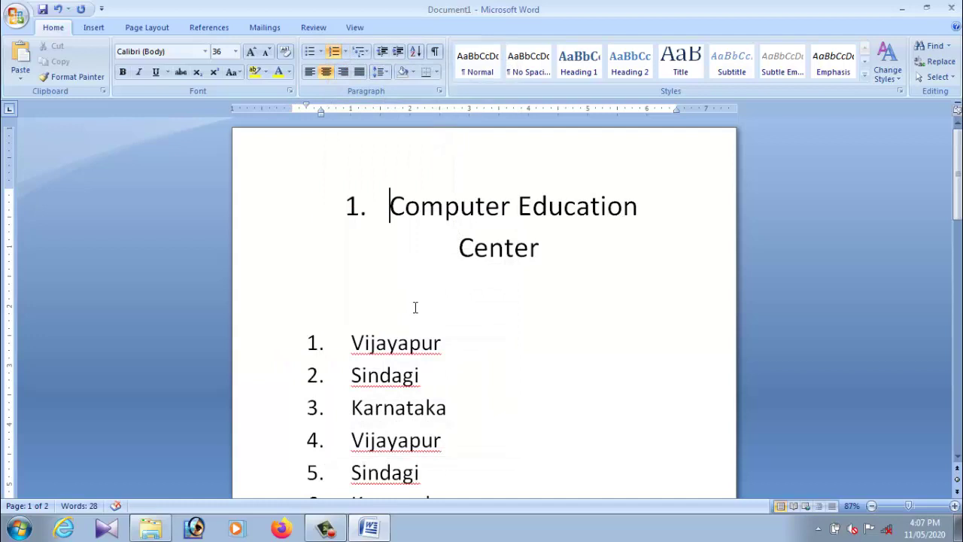
pyautogui.hotkey('ctrl', 'z')
pyautogui.click(458, 279)
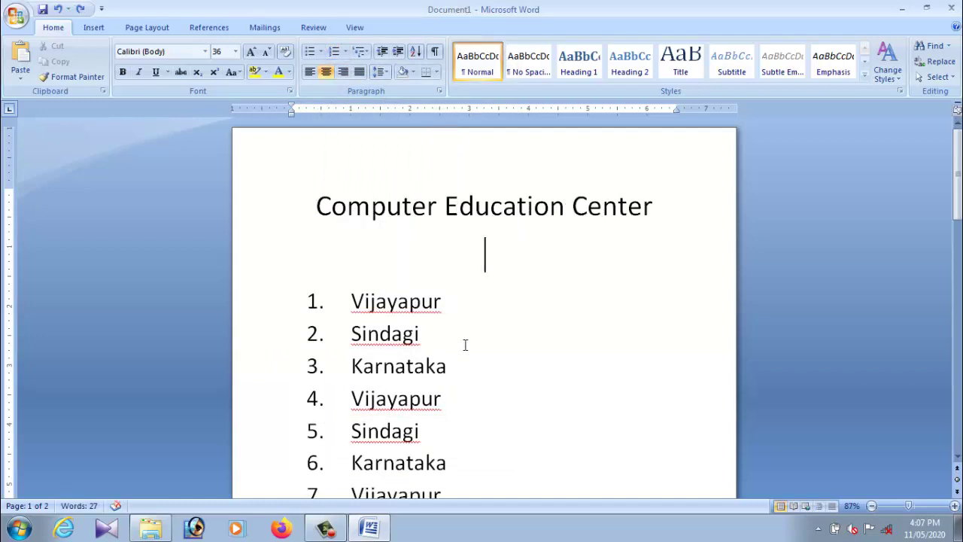
pyautogui.click(464, 342)
pyautogui.scroll(-2, 466, 362)
pyautogui.scroll(-2, 469, 372)
pyautogui.scroll(-1, 469, 372)
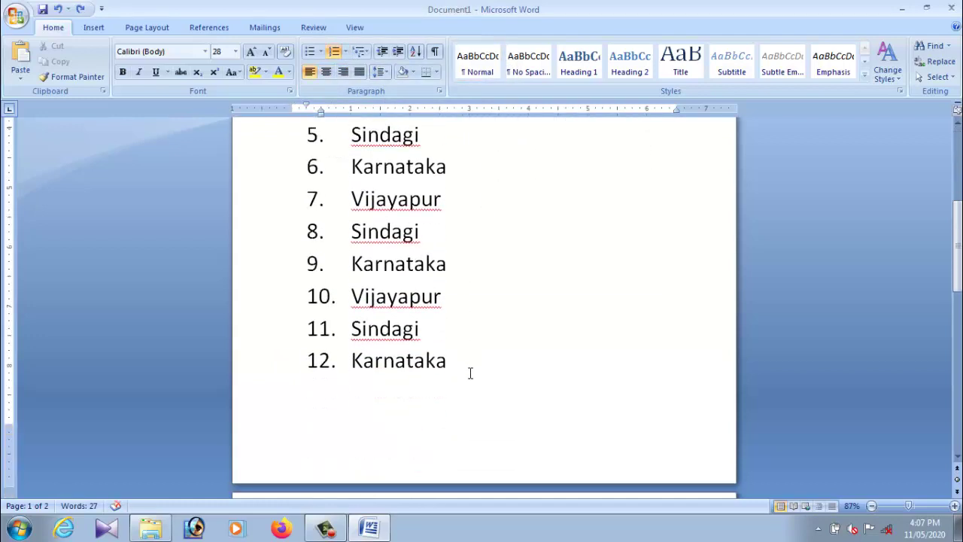
pyautogui.scroll(1, 469, 373)
pyautogui.scroll(2, 469, 373)
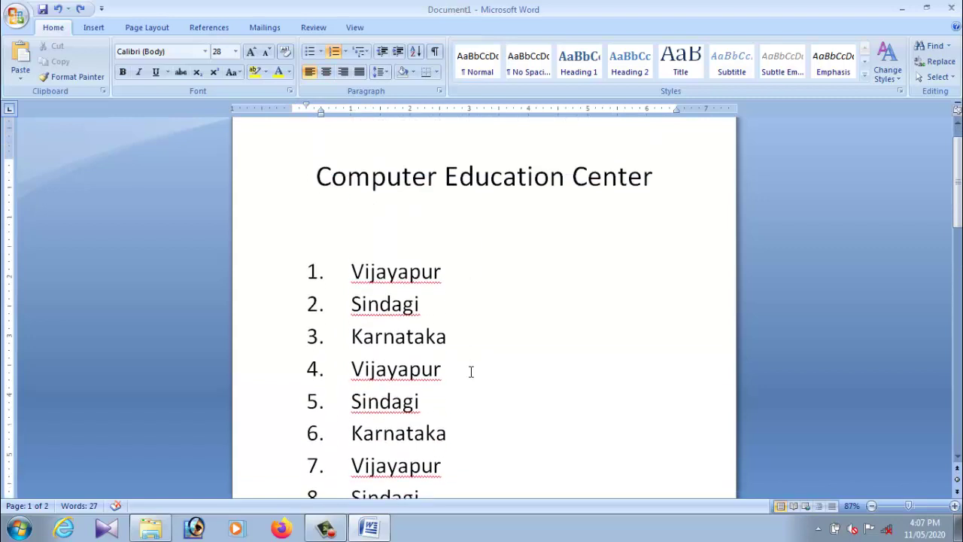
# Apply the 1) a) i) multilevel numbering to the place list.
pyautogui.click(363, 53)
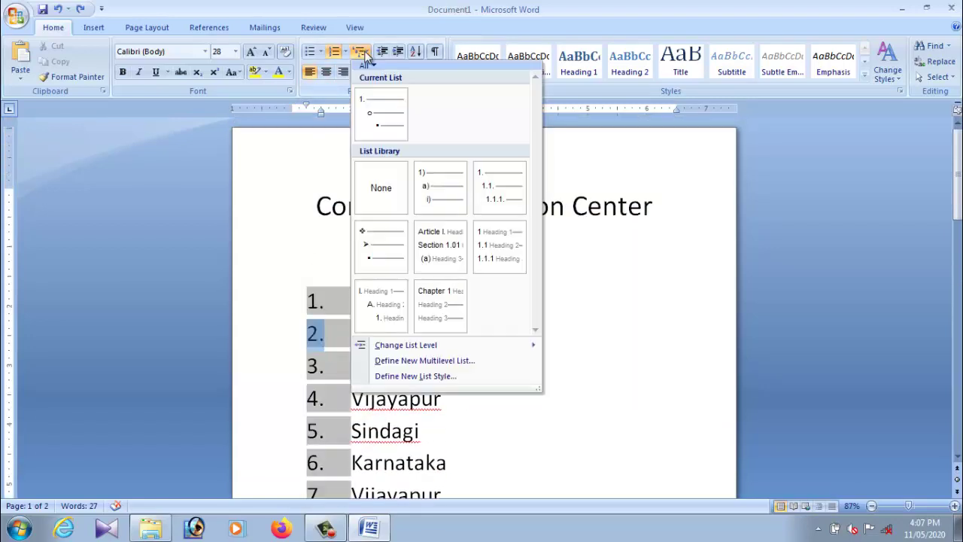
pyautogui.click(452, 194)
pyautogui.click(477, 355)
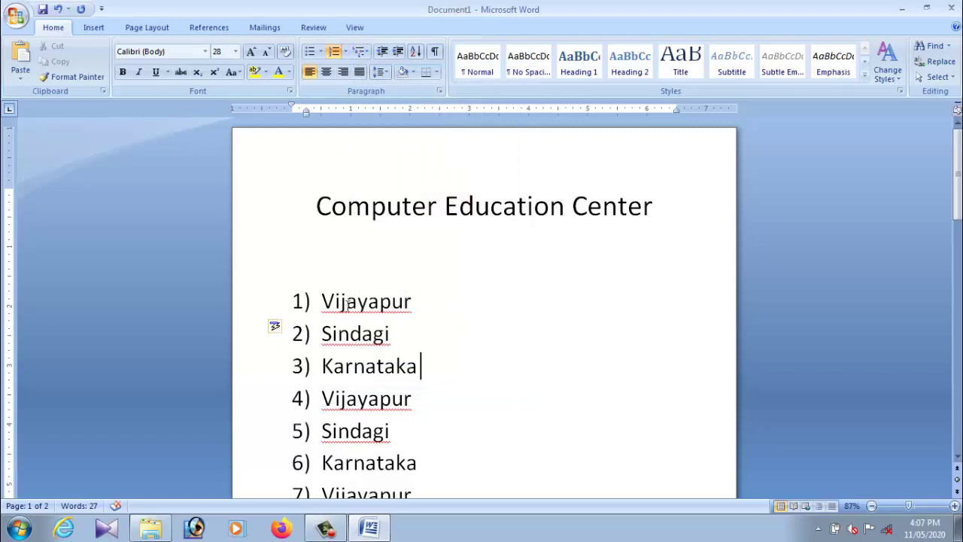
# Try heading-style 1 / 1.1 numbering on items 1) to 8), then undo it.
pyautogui.moveTo(319, 289); pyautogui.dragTo(441, 484)
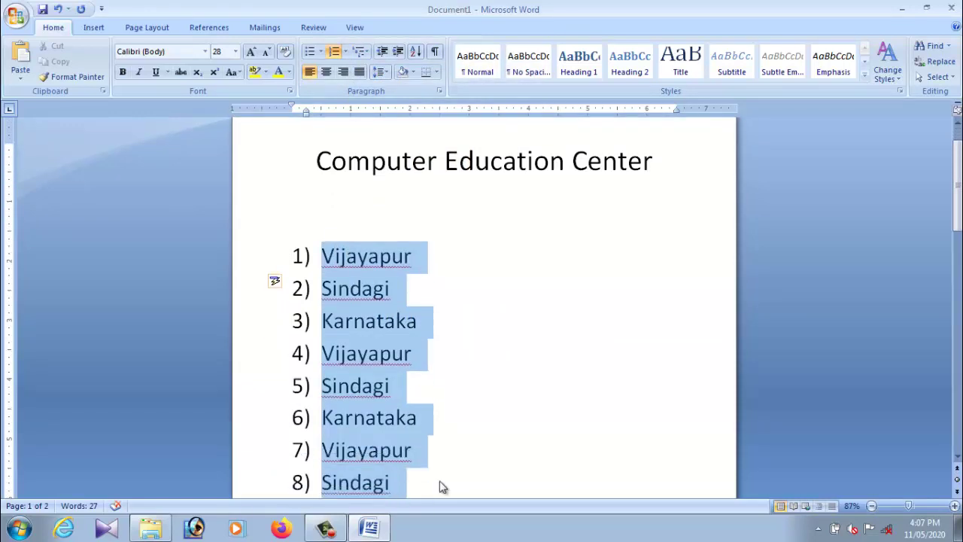
pyautogui.click(360, 52)
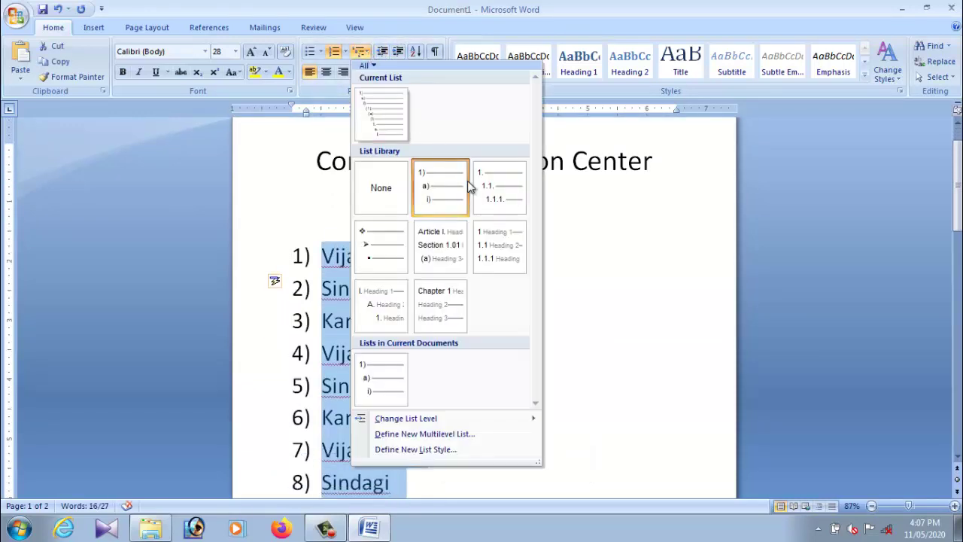
pyautogui.click(496, 242)
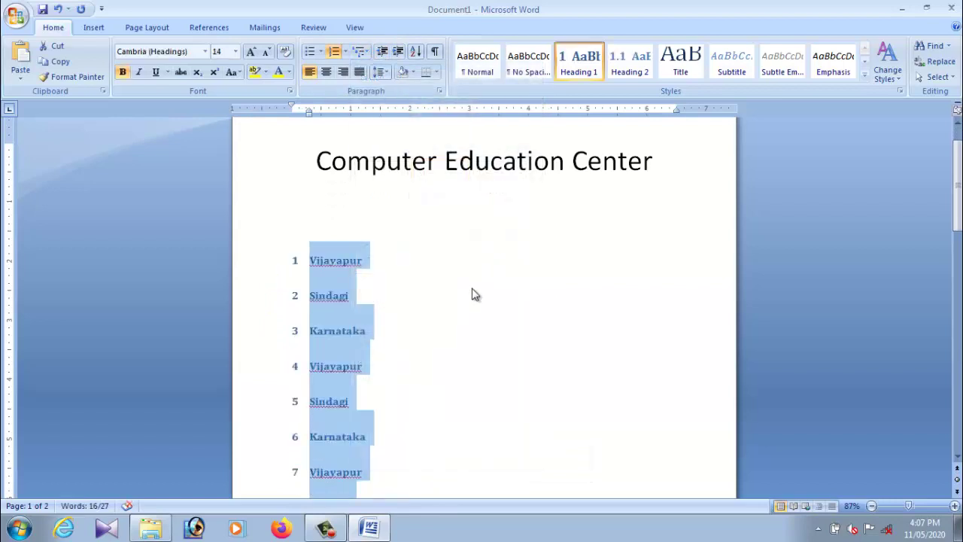
pyautogui.click(470, 289)
pyautogui.scroll(-2, 468, 288)
pyautogui.scroll(-1, 469, 288)
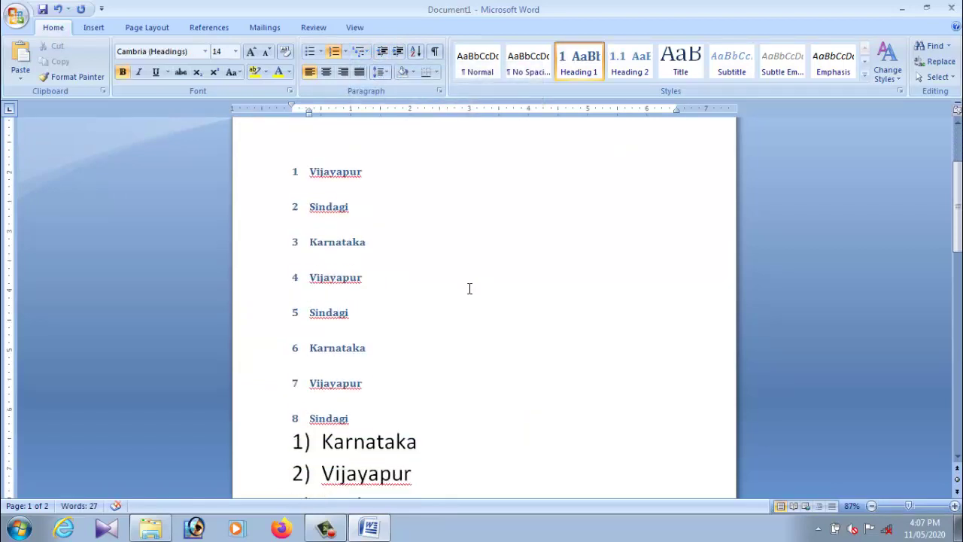
pyautogui.hotkey('ctrl', 'z')
pyautogui.click(484, 295)
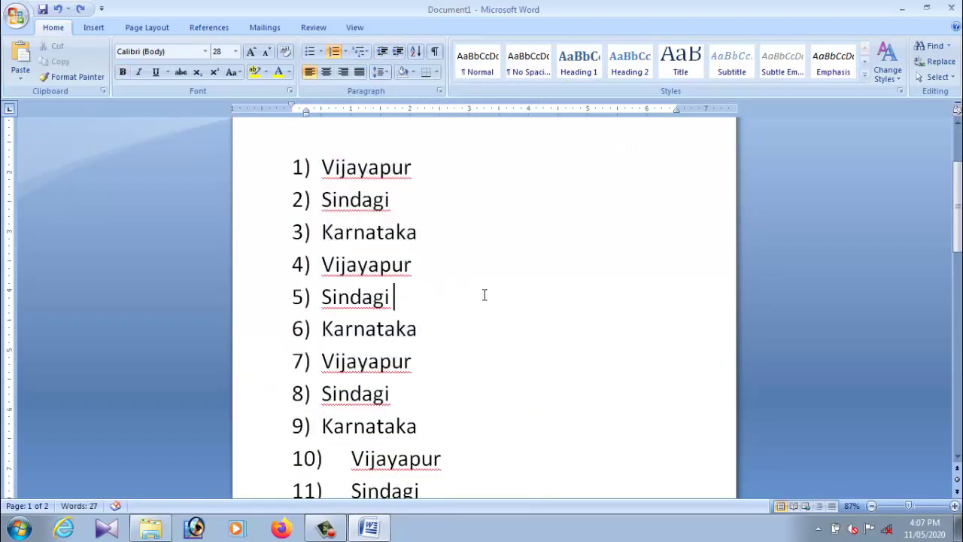
pyautogui.scroll(3, 473, 293)
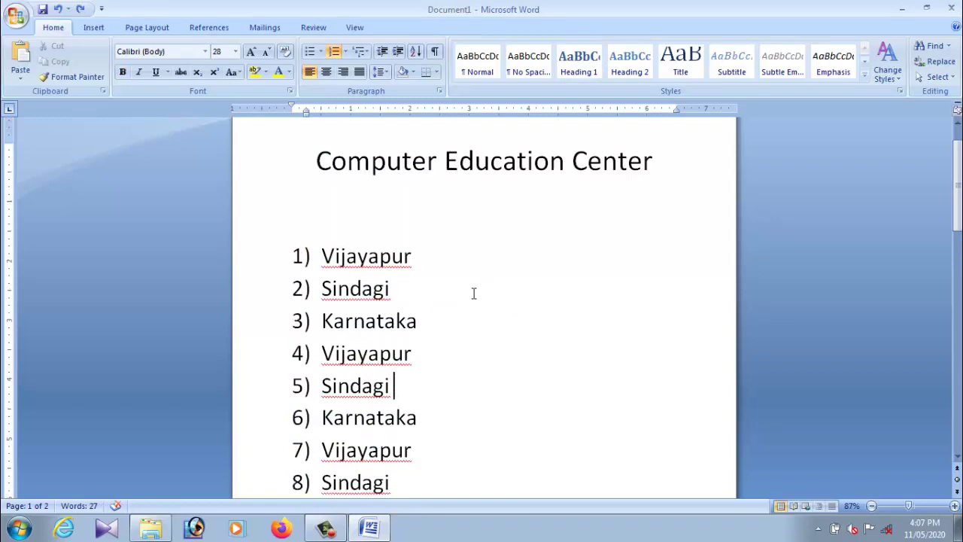
pyautogui.scroll(2, 474, 293)
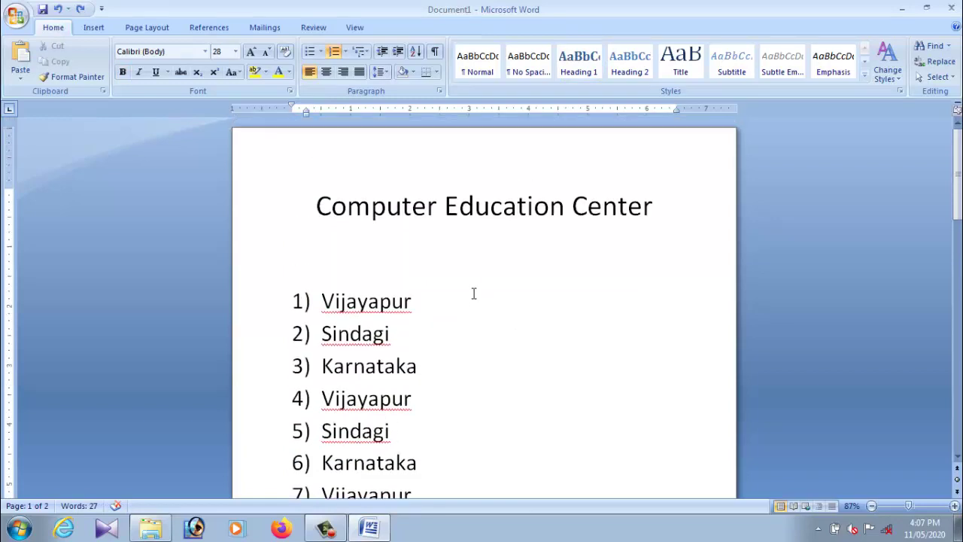
pyautogui.click(369, 56)
# Close the multilevel list gallery without changes and put the cursor at the title's start.
pyautogui.click(645, 368)
pyautogui.click(320, 215)
pyautogui.click(358, 27)
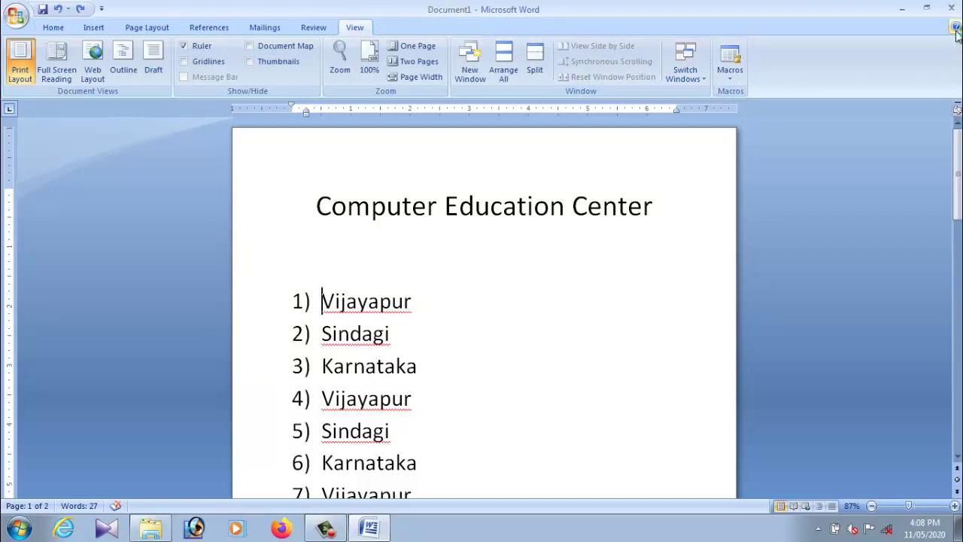
# Copy the intro paragraph of the Help article 'What's new in Microsoft Office Word 2007'.
pyautogui.click(956, 28)
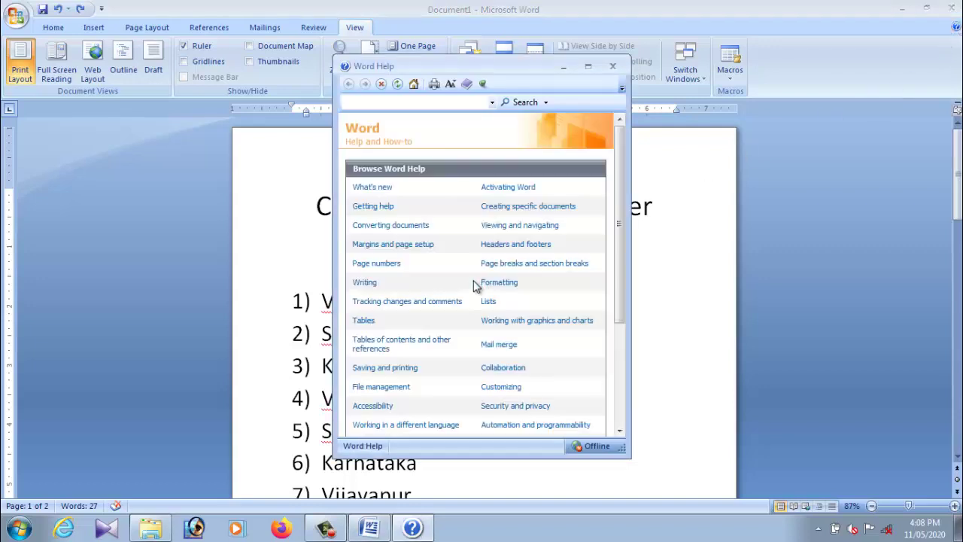
pyautogui.click(381, 187)
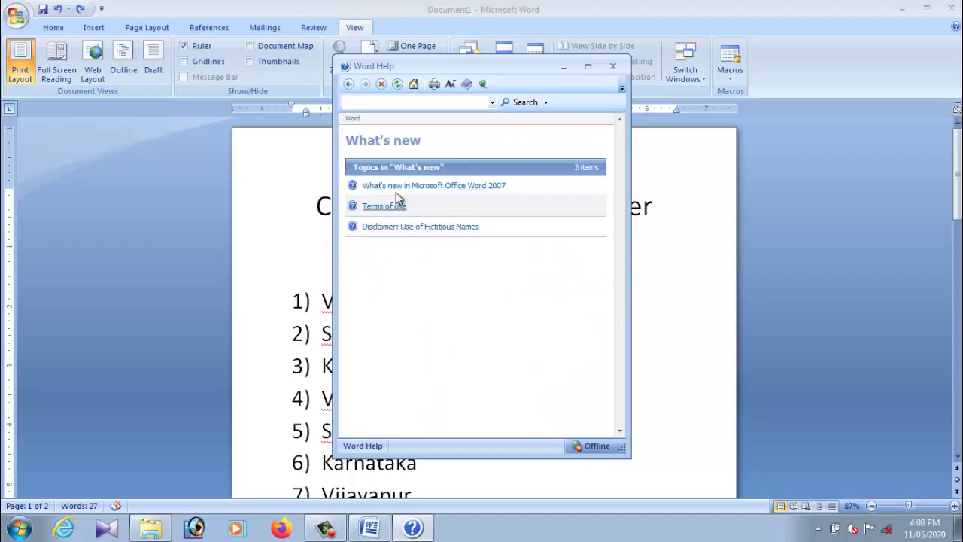
pyautogui.click(398, 188)
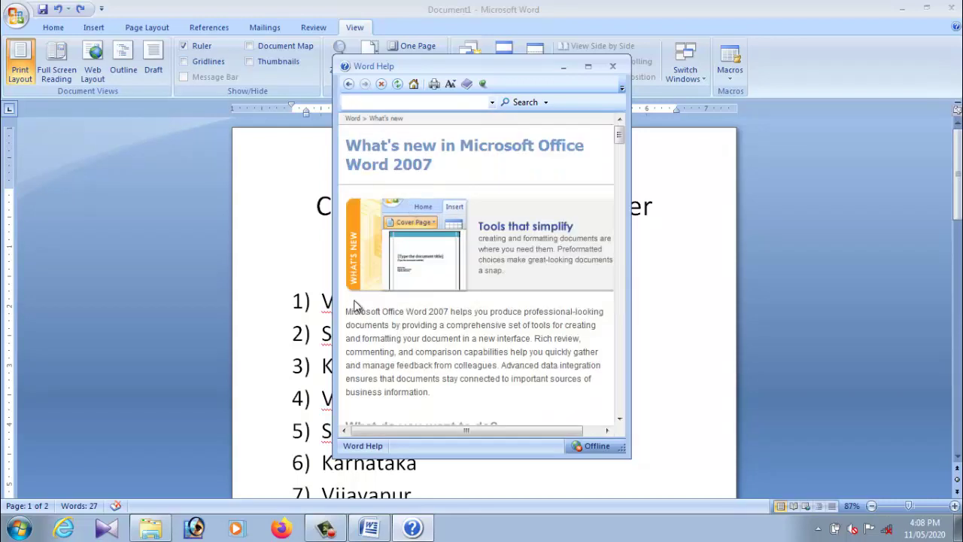
pyautogui.moveTo(348, 312); pyautogui.dragTo(447, 389)
pyautogui.hotkey('ctrl', 'c')
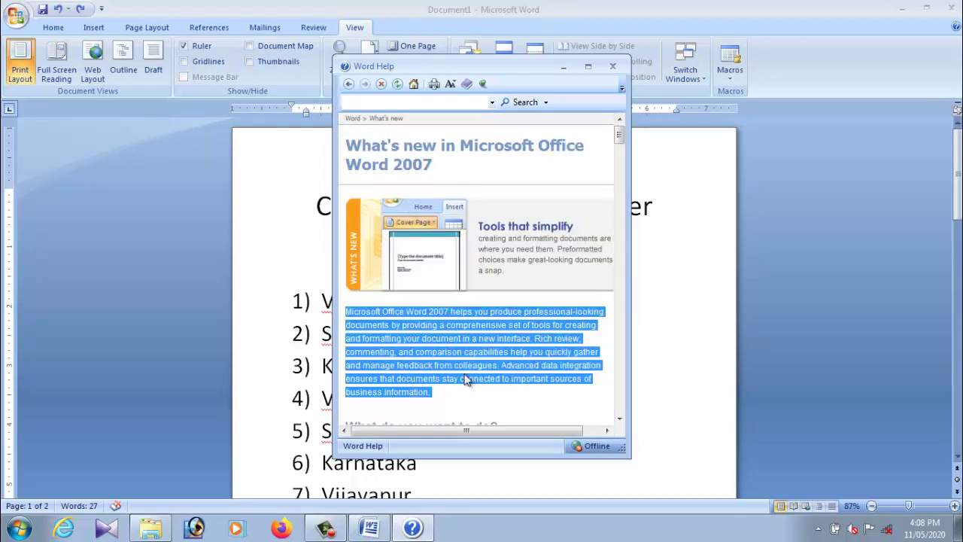
pyautogui.click(613, 66)
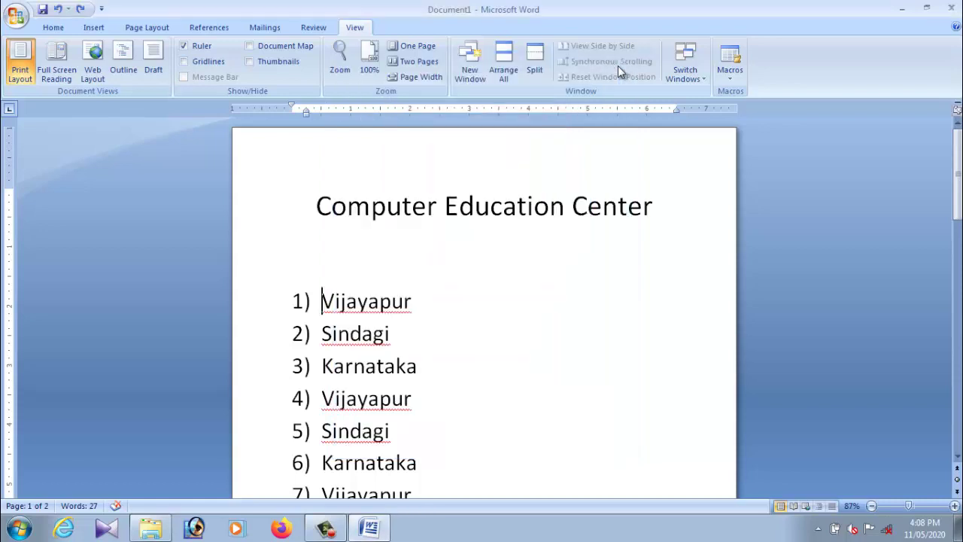
pyautogui.click(326, 258)
# Paste the Help paragraph below the title and give it a diamond bullet.
pyautogui.hotkey('ctrl', 'v')
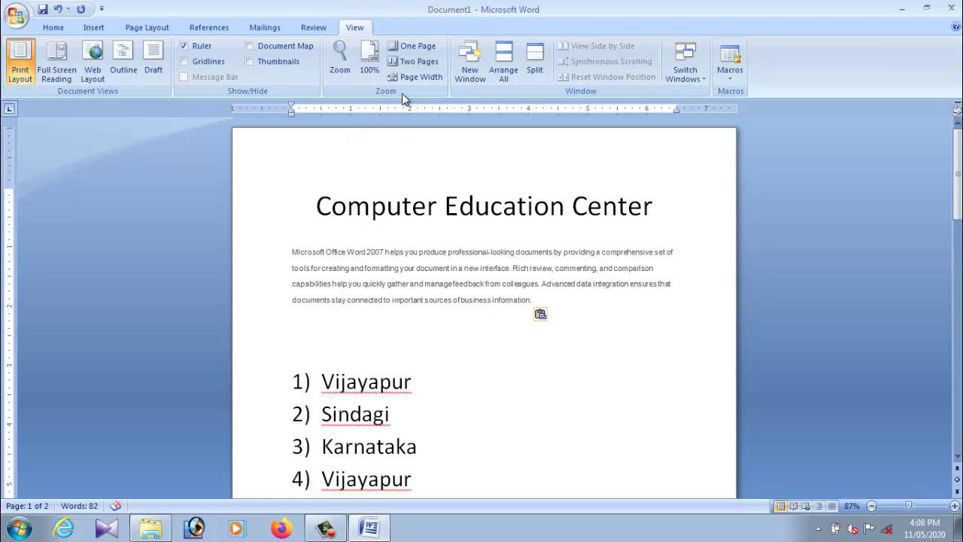
pyautogui.click(50, 29)
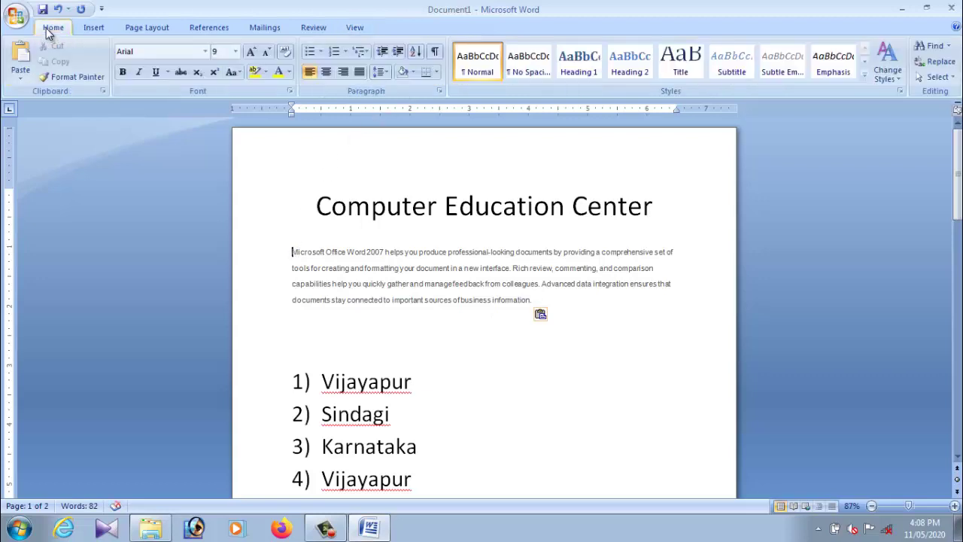
pyautogui.click(323, 53)
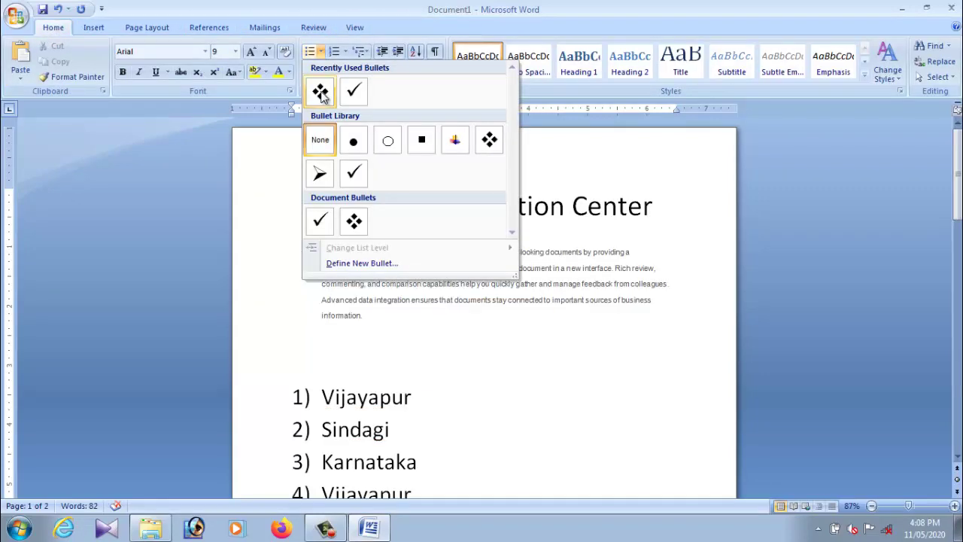
pyautogui.click(321, 91)
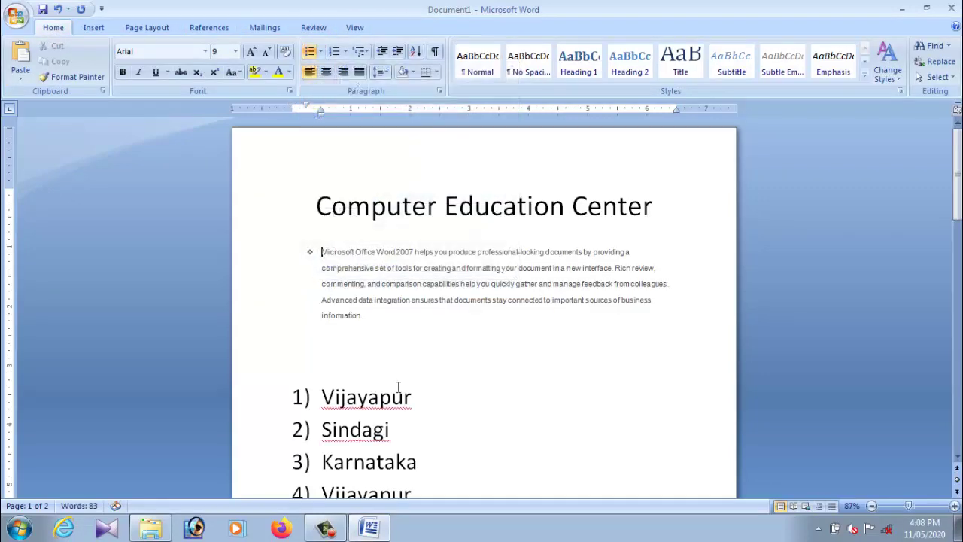
# Split the pasted text at each line break into separate diamond-bulleted lines, ending with Advanced data integration.
pyautogui.click(652, 259)
pyautogui.press('Return')
pyautogui.click(670, 269)
pyautogui.press('Return')
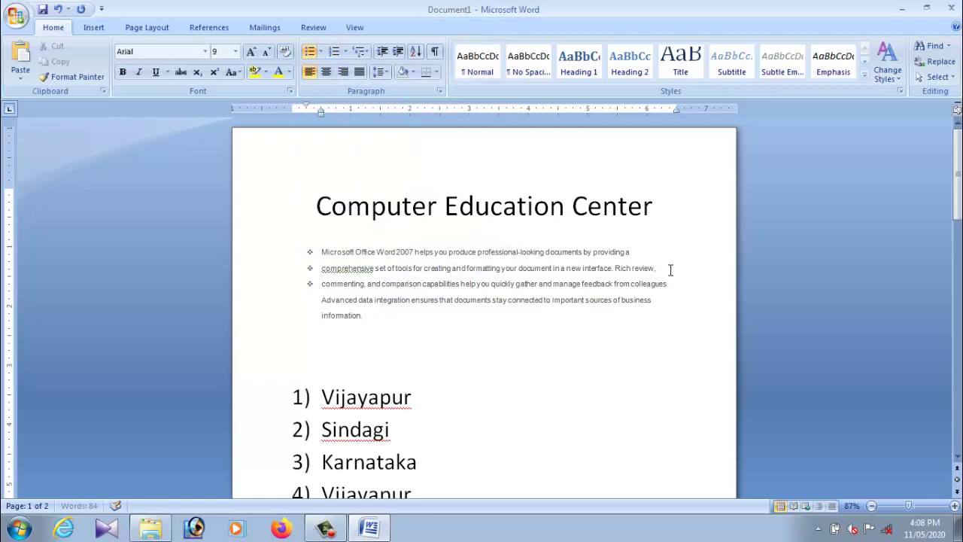
pyautogui.click(673, 283)
pyautogui.press('Return')
pyautogui.press('Return')
# Delete the numbered city list, including the last Vijayapur item.
pyautogui.scroll(-2, 356, 388)
pyautogui.scroll(-1, 316, 339)
pyautogui.click(297, 308)
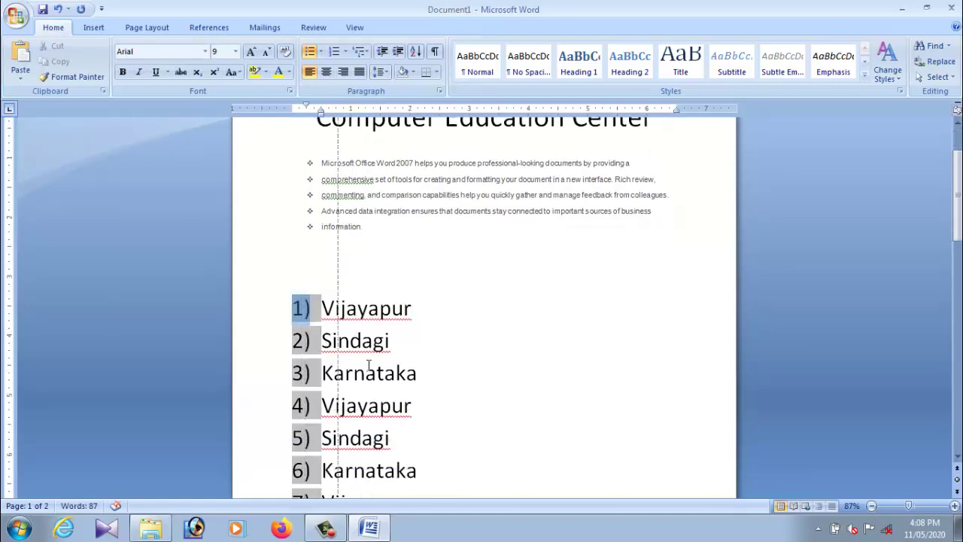
pyautogui.moveTo(414, 308)
pyautogui.mouseDown()
pyautogui.moveTo(298, 537)
pyautogui.moveTo(301, 520)
pyautogui.mouseUp()
pyautogui.press('Delete')
pyautogui.scroll(3, 376, 376)
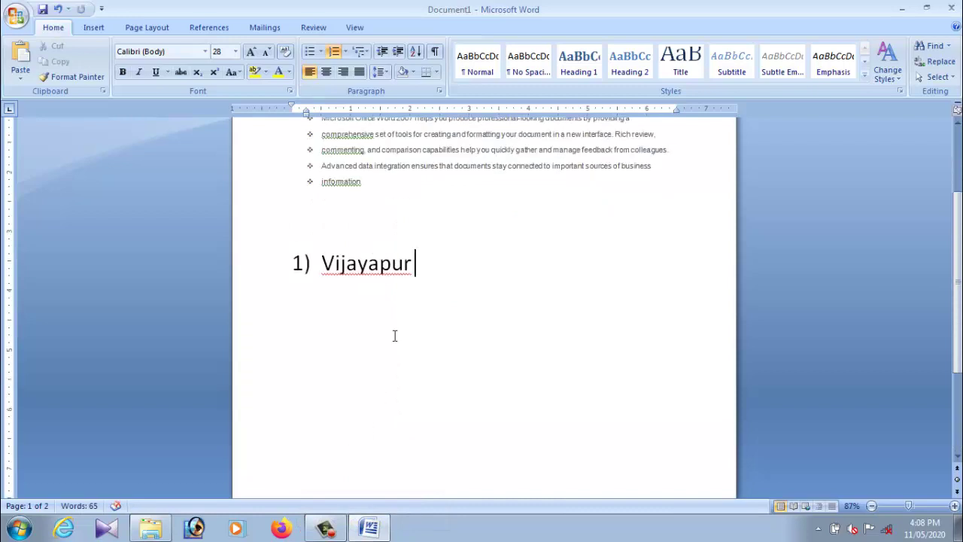
pyautogui.moveTo(415, 264)
pyautogui.mouseDown()
pyautogui.moveTo(316, 261)
pyautogui.moveTo(410, 322)
pyautogui.mouseUp()
pyautogui.press('BackSpace')
pyautogui.press('BackSpace')
pyautogui.scroll(3, 397, 338)
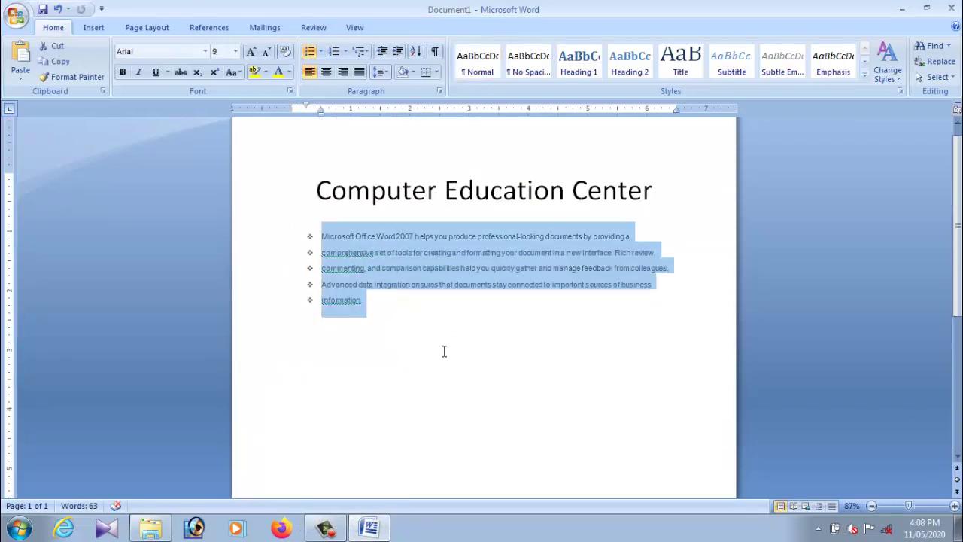
# Grow the bulleted description text to 22 pt.
pyautogui.click(252, 51)
pyautogui.click(251, 51)
pyautogui.click(252, 52)
pyautogui.click(252, 51)
pyautogui.click(251, 51)
pyautogui.click(251, 52)
pyautogui.click(251, 51)
pyautogui.click(252, 51)
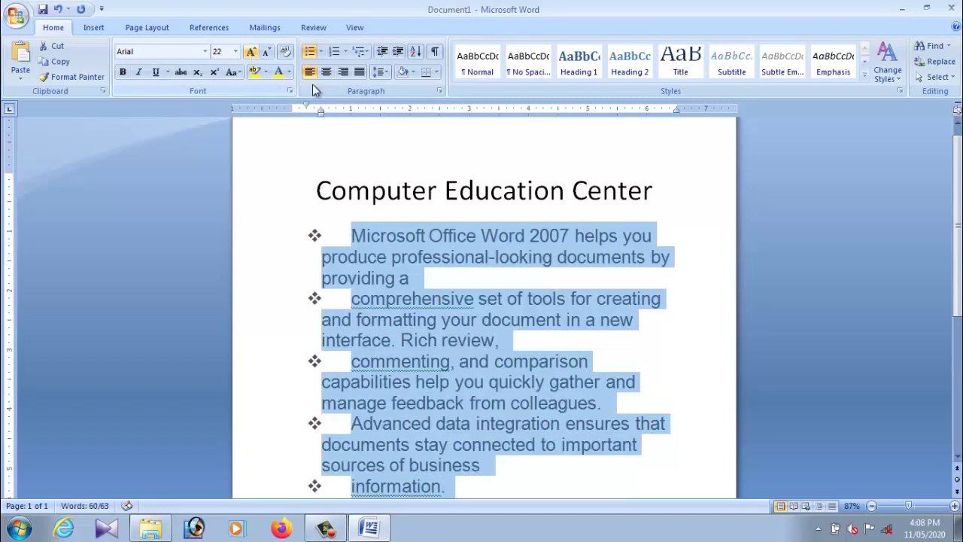
pyautogui.click(666, 344)
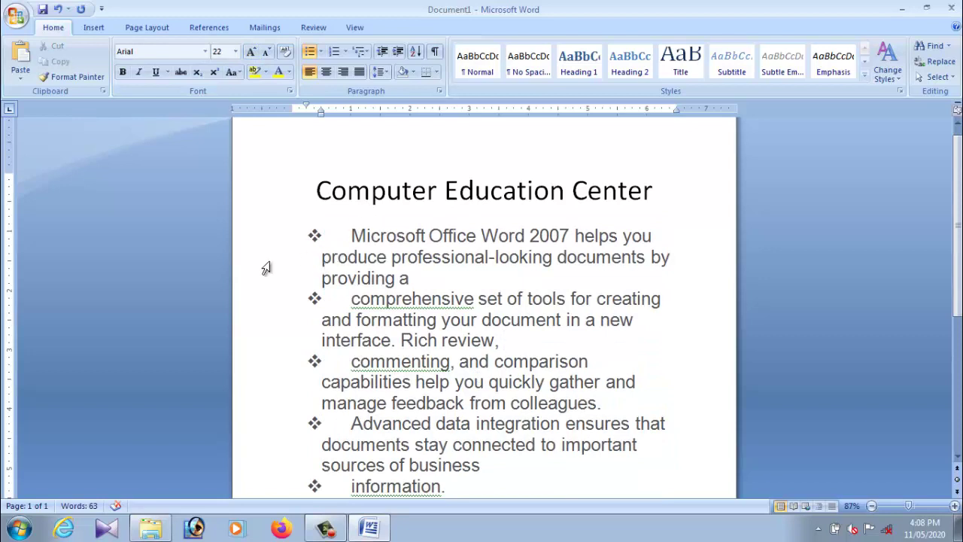
# Justify the bulleted text, then try a Tab indent and undo it.
pyautogui.moveTo(352, 229)
pyautogui.mouseDown()
pyautogui.moveTo(670, 390)
pyautogui.moveTo(677, 419)
pyautogui.mouseUp()
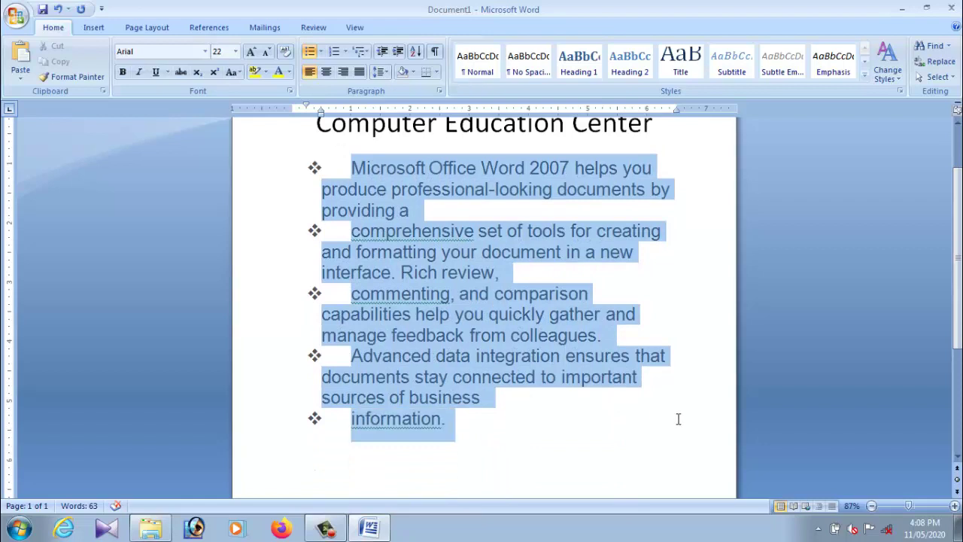
pyautogui.click(359, 73)
pyautogui.click(565, 459)
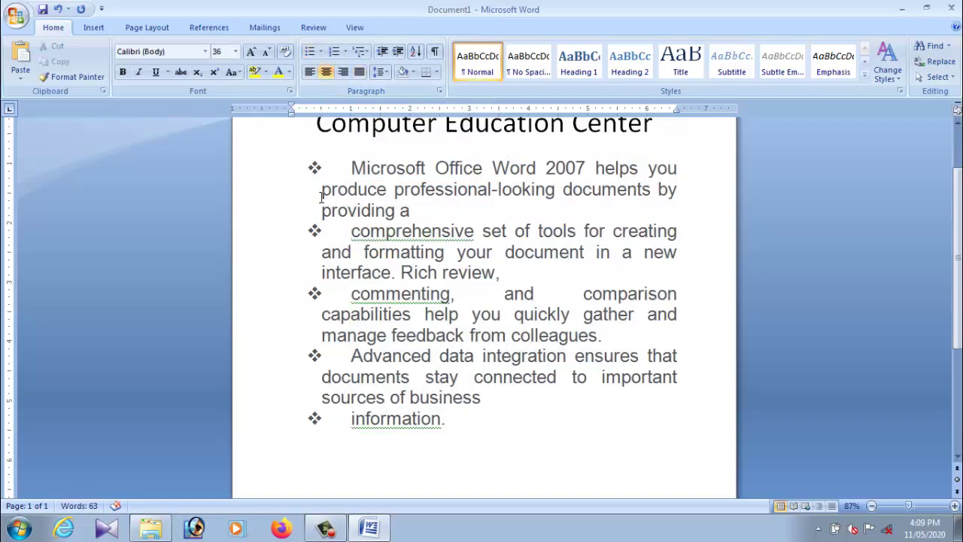
pyautogui.click(321, 196)
pyautogui.press('Tab')
pyautogui.press('Tab')
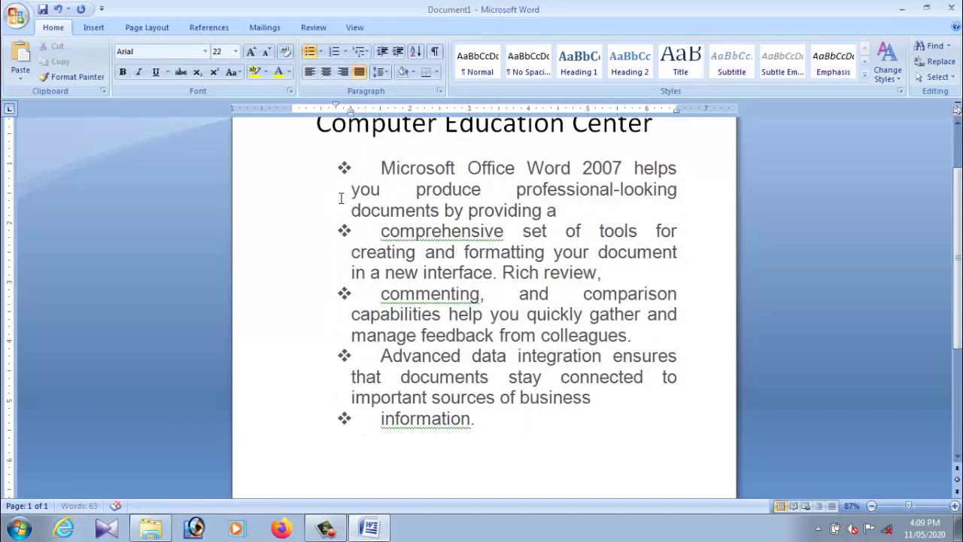
pyautogui.hotkey('ctrl', 'z')
pyautogui.hotkey('ctrl', 'z')
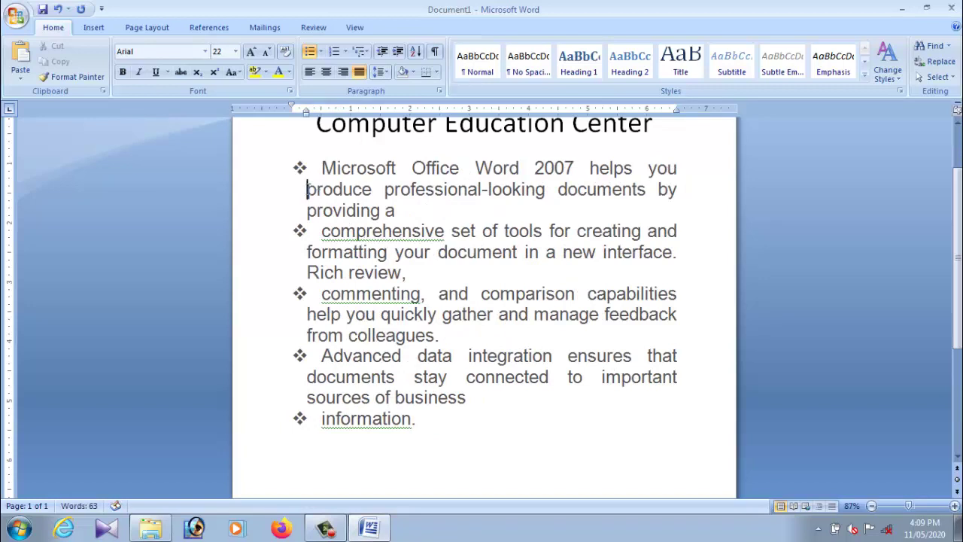
# Left-align the whole list and remove its bullets.
pyautogui.click(313, 75)
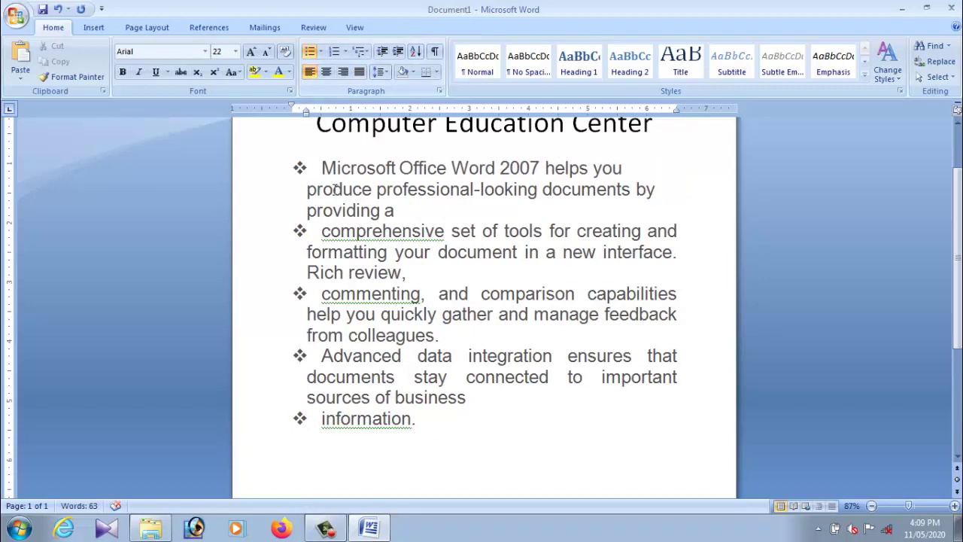
pyautogui.press('Up')
pyautogui.hotkey('shift', 'Down')
pyautogui.hotkey('shift', 'Down')
pyautogui.hotkey('shift', 'Down')
pyautogui.hotkey('shift', 'Down')
pyautogui.hotkey('shift', 'Down')
pyautogui.hotkey('shift', 'Down')
pyautogui.click(309, 73)
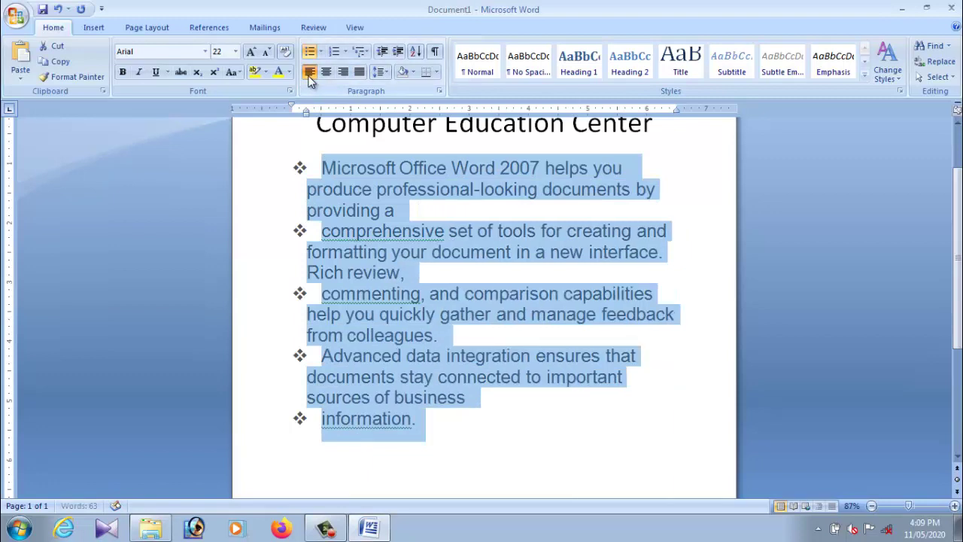
pyautogui.click(309, 51)
pyautogui.click(510, 360)
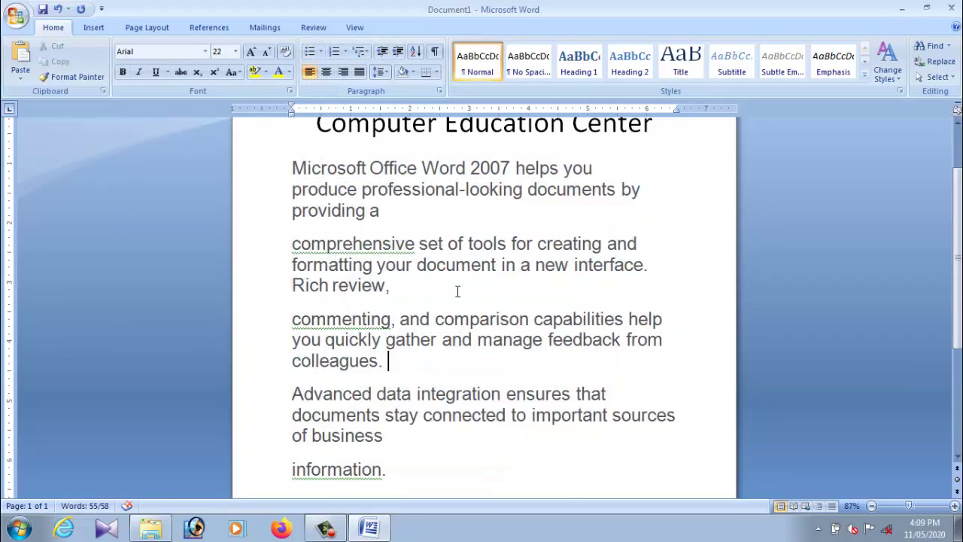
# Reapply diamond bullets to the first four paragraphs, leaving 'information.' unbulleted.
pyautogui.click(295, 165)
pyautogui.click(309, 51)
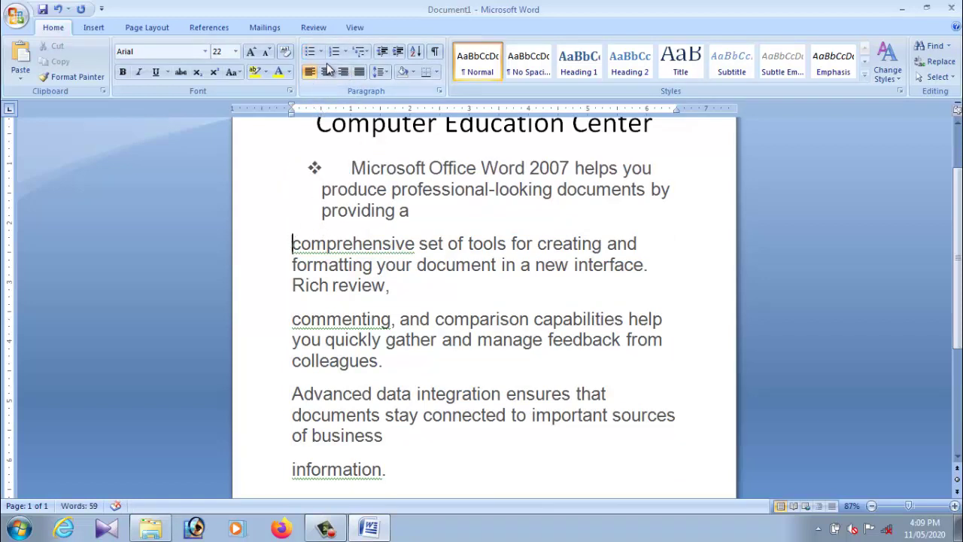
pyautogui.click(309, 51)
pyautogui.click(292, 307)
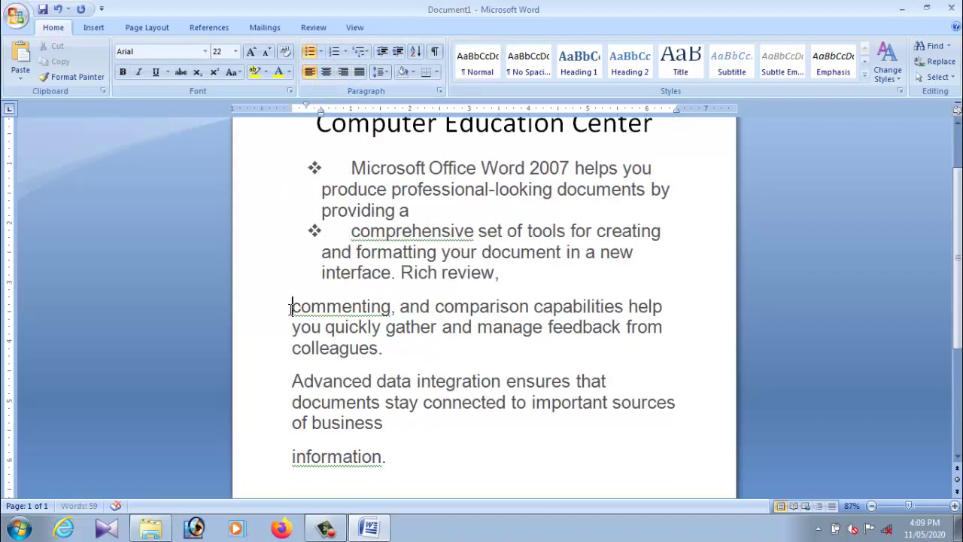
pyautogui.click(309, 50)
pyautogui.click(291, 368)
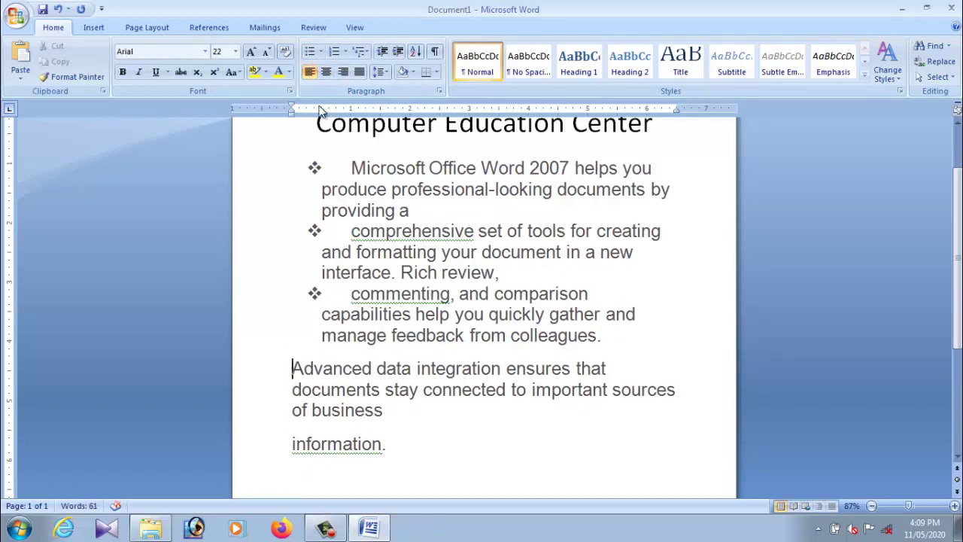
pyautogui.click(310, 51)
pyautogui.click(292, 431)
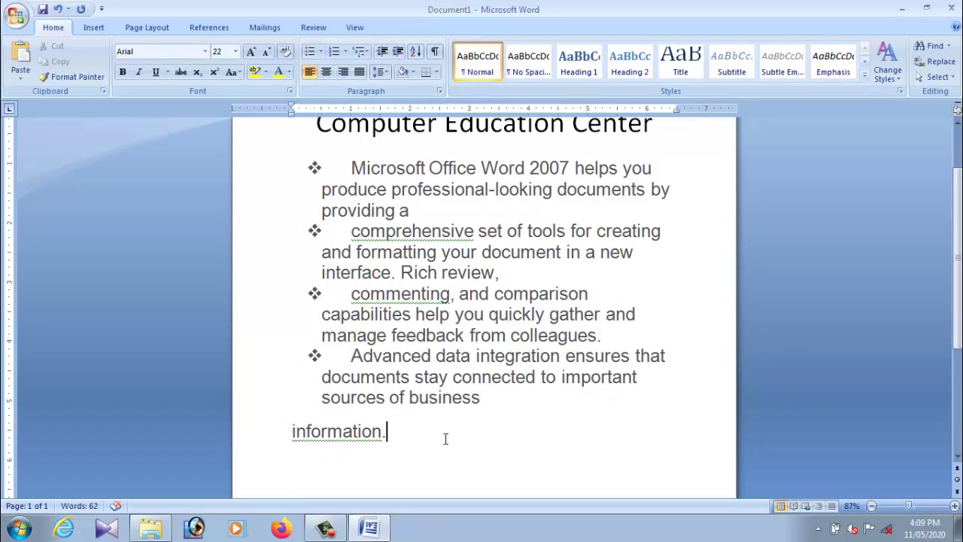
pyautogui.scroll(1, 446, 435)
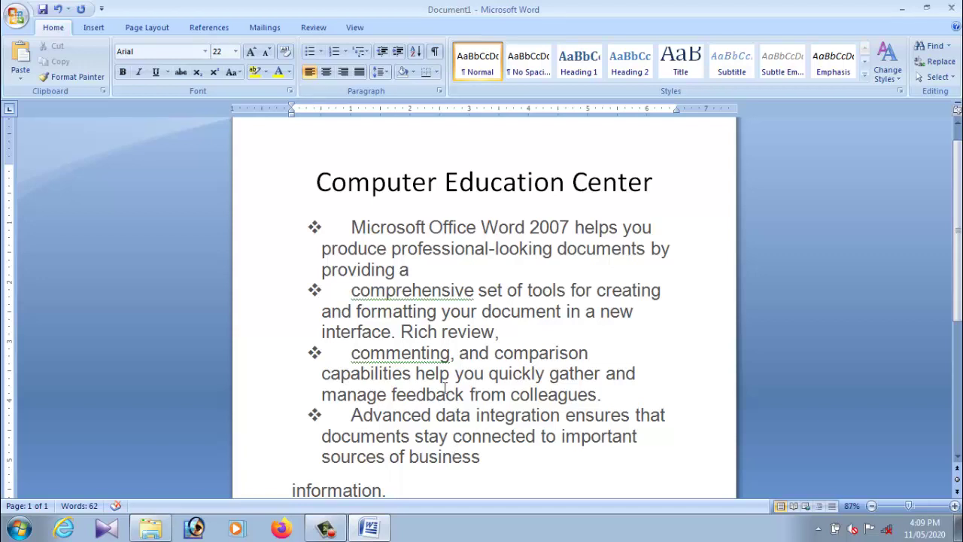
pyautogui.moveTo(350, 227)
pyautogui.mouseDown()
pyautogui.moveTo(657, 377)
pyautogui.moveTo(662, 409)
pyautogui.mouseUp()
# Set the text to 20 pt and justify the four bulleted paragraphs.
pyautogui.click(266, 51)
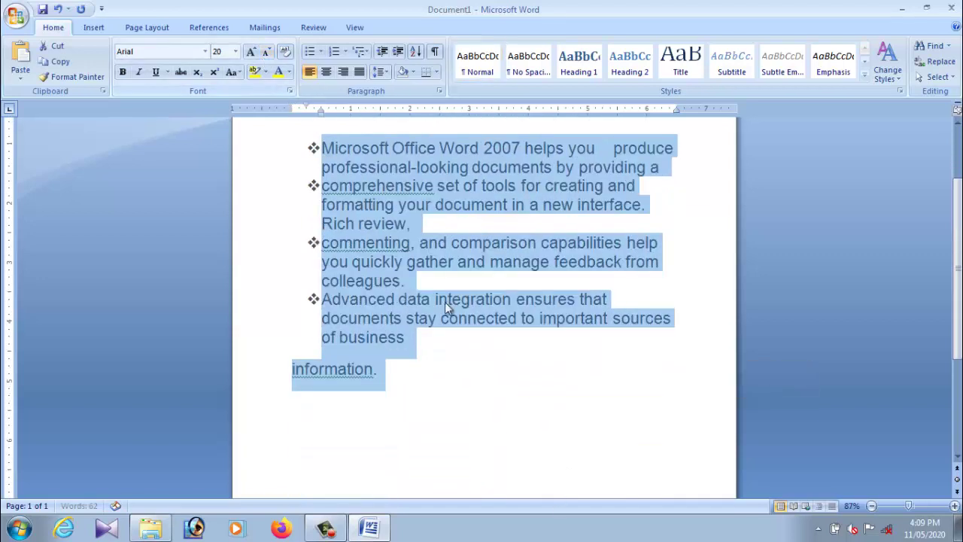
pyautogui.click(516, 404)
pyautogui.scroll(2, 482, 403)
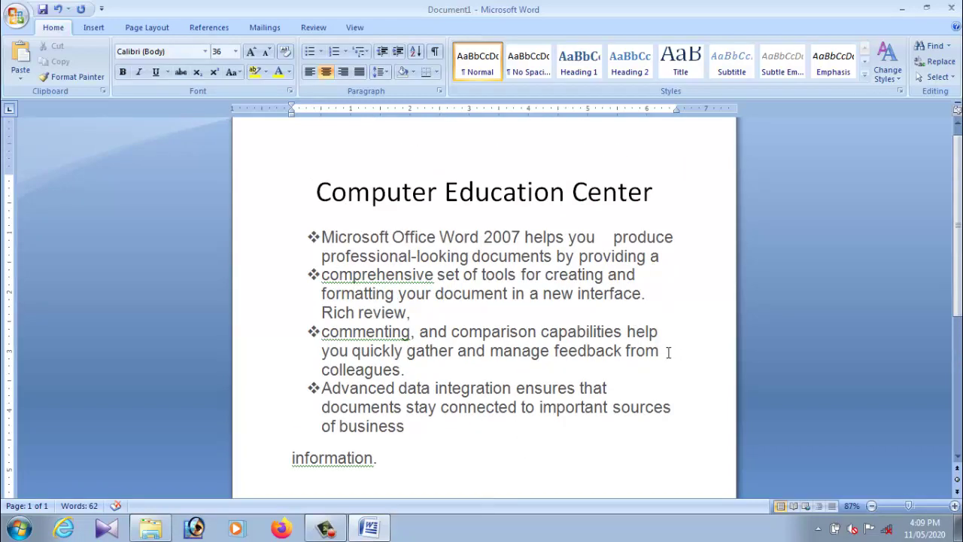
pyautogui.moveTo(322, 238); pyautogui.dragTo(594, 428)
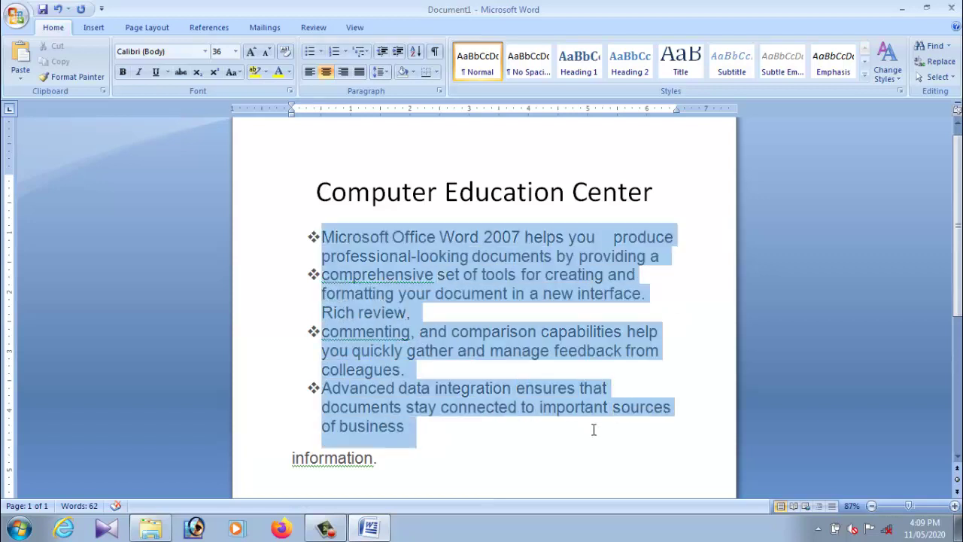
pyautogui.click(360, 72)
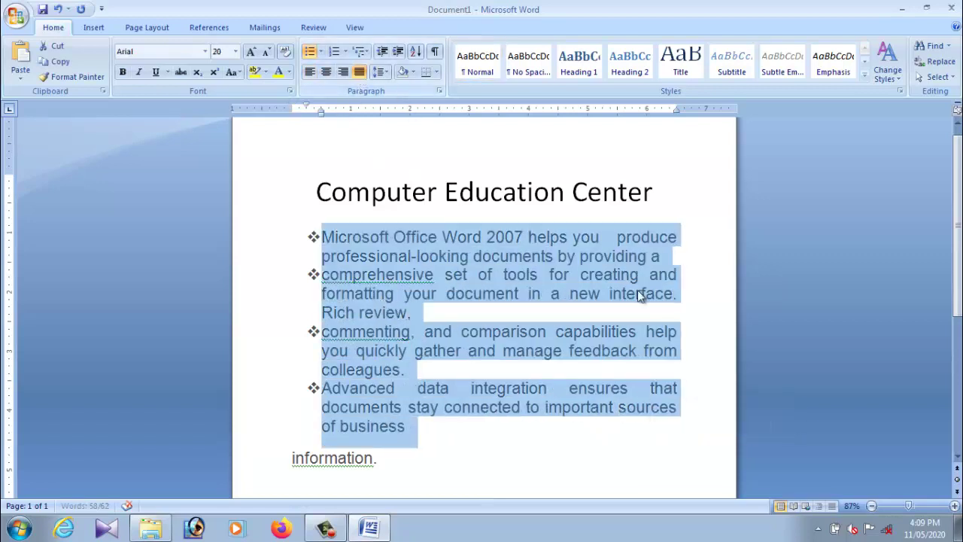
pyautogui.click(692, 250)
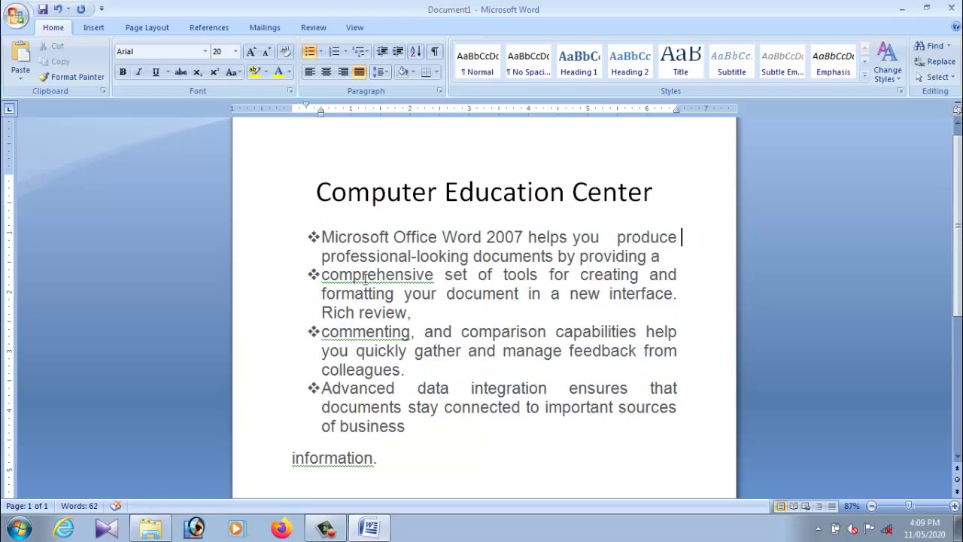
# Indent the bulleted list further right, keeping 'comprehensive' at the top bullet level.
pyautogui.click(321, 238)
pyautogui.click(329, 238)
pyautogui.press('Tab')
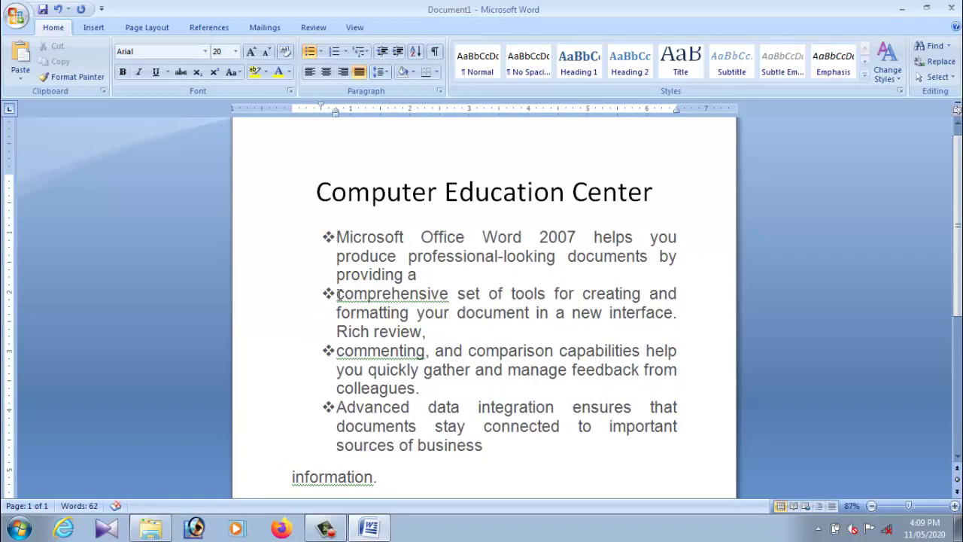
pyautogui.click(339, 294)
pyautogui.press('Tab')
pyautogui.press('BackSpace')
pyautogui.press('BackSpace')
pyautogui.hotkey('ctrl', 'z')
pyautogui.click(527, 480)
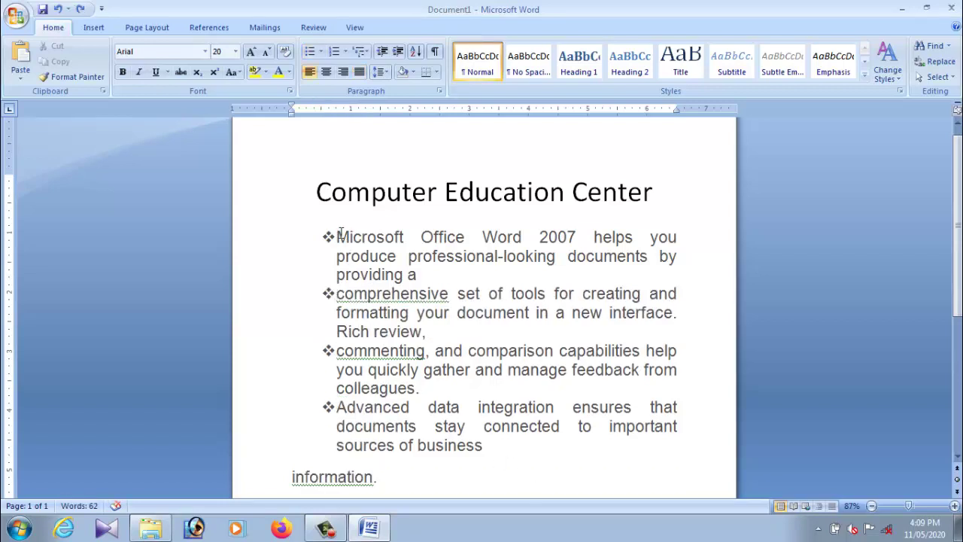
pyautogui.moveTo(337, 231); pyautogui.dragTo(539, 451)
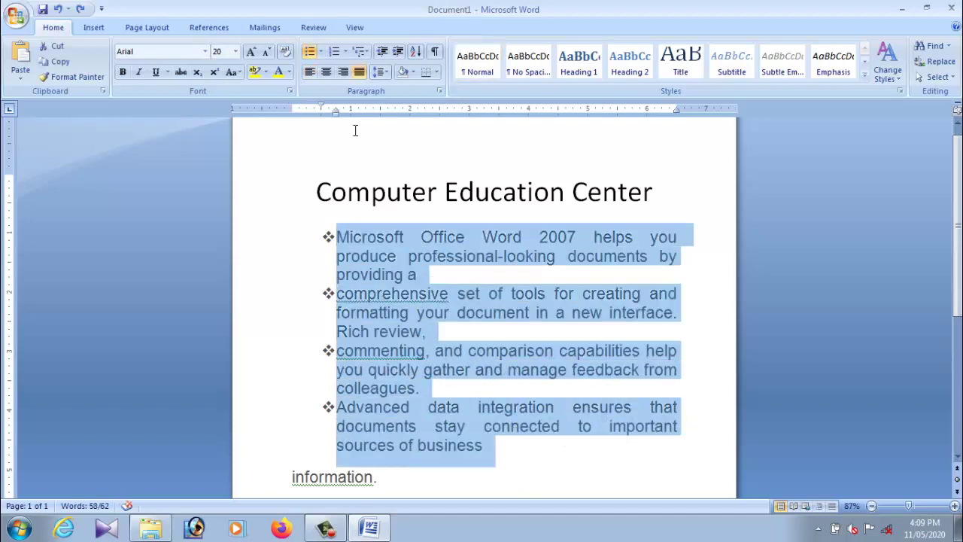
# Define a picture bullet from the imported Koala sample photo and apply it to the four paragraphs.
pyautogui.click(322, 53)
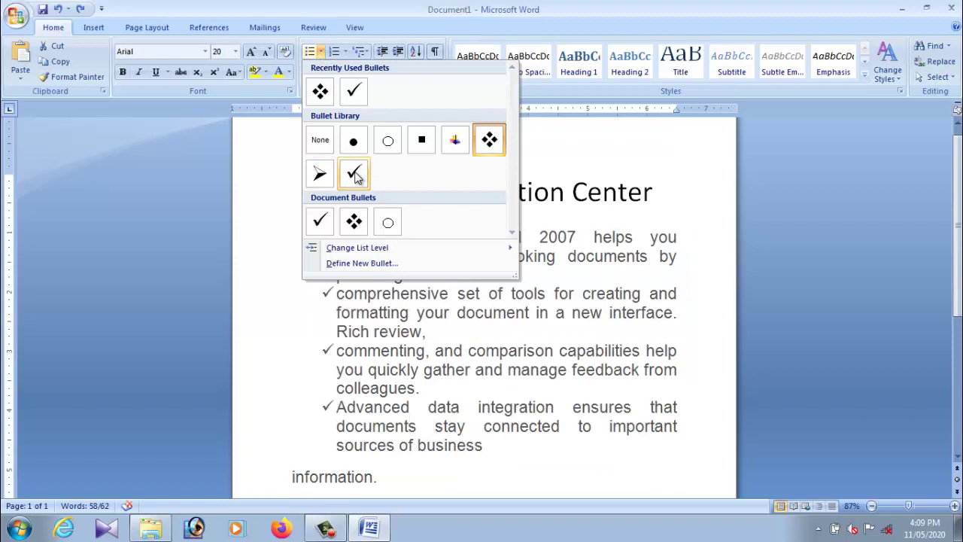
pyautogui.moveTo(385, 251)
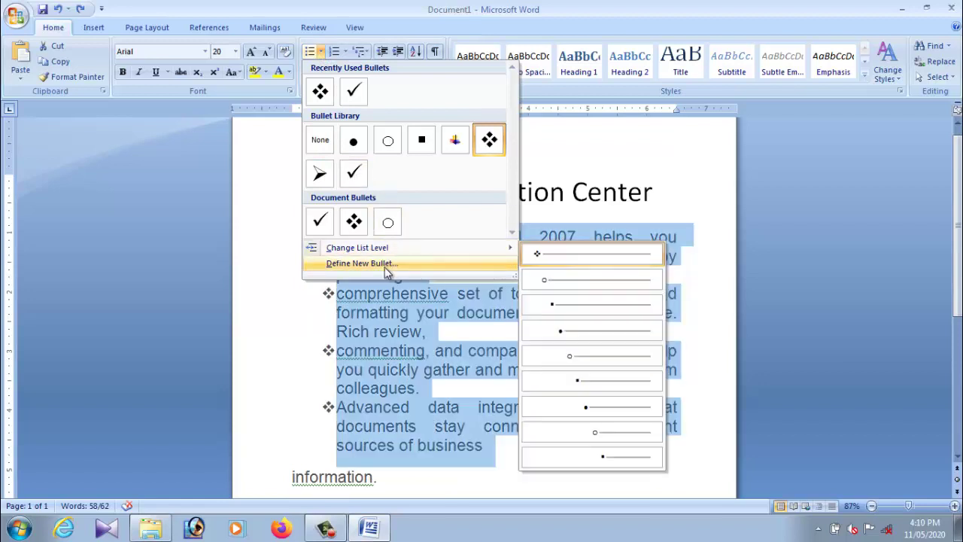
pyautogui.click(384, 263)
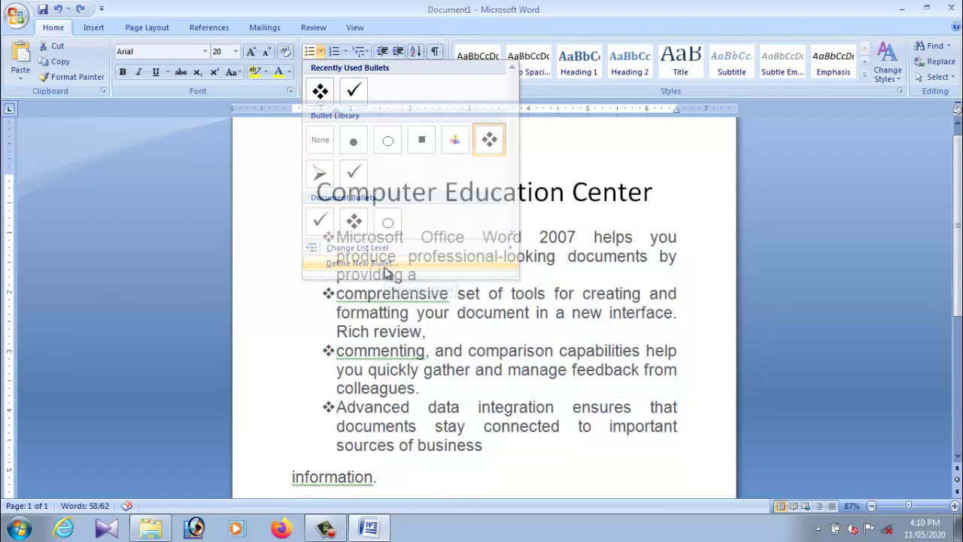
pyautogui.click(485, 166)
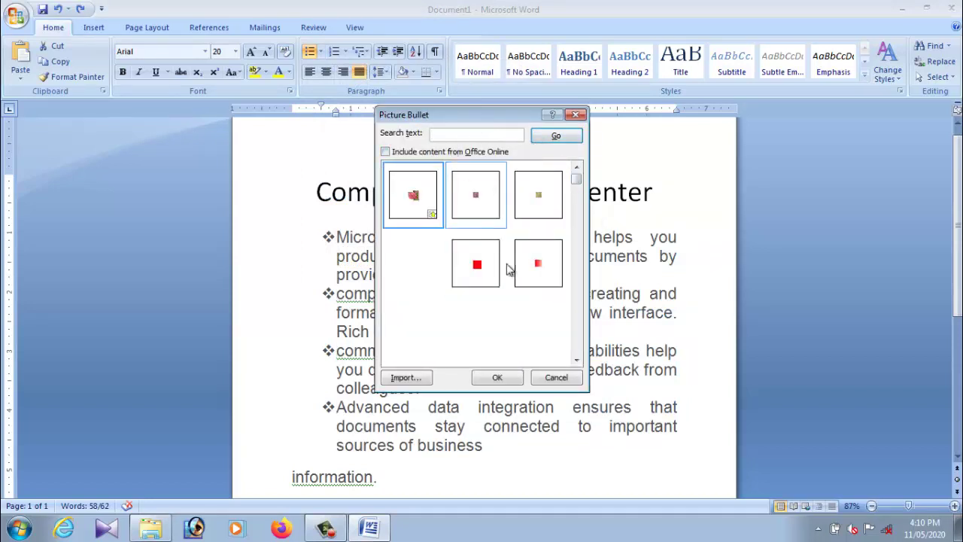
pyautogui.click(407, 378)
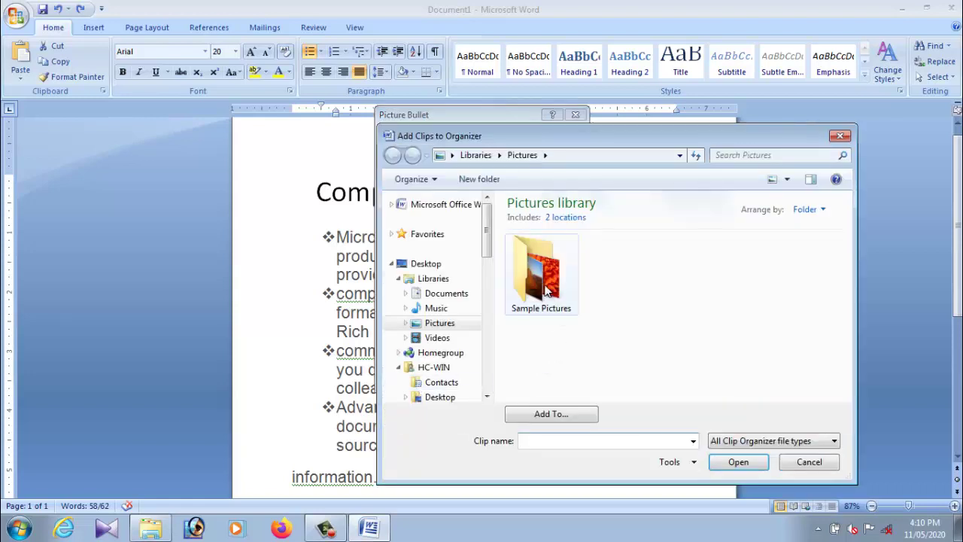
pyautogui.doubleClick(545, 284)
pyautogui.click(728, 365)
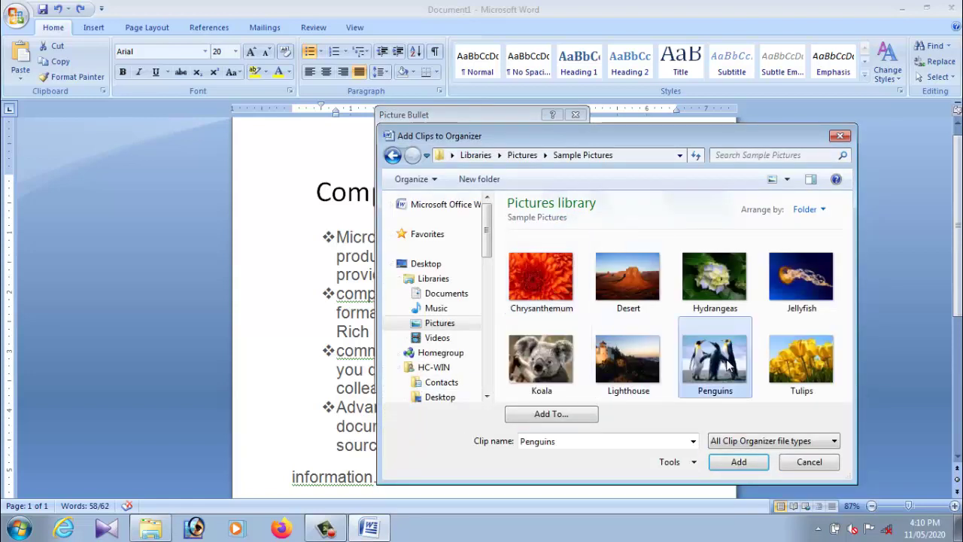
pyautogui.click(536, 362)
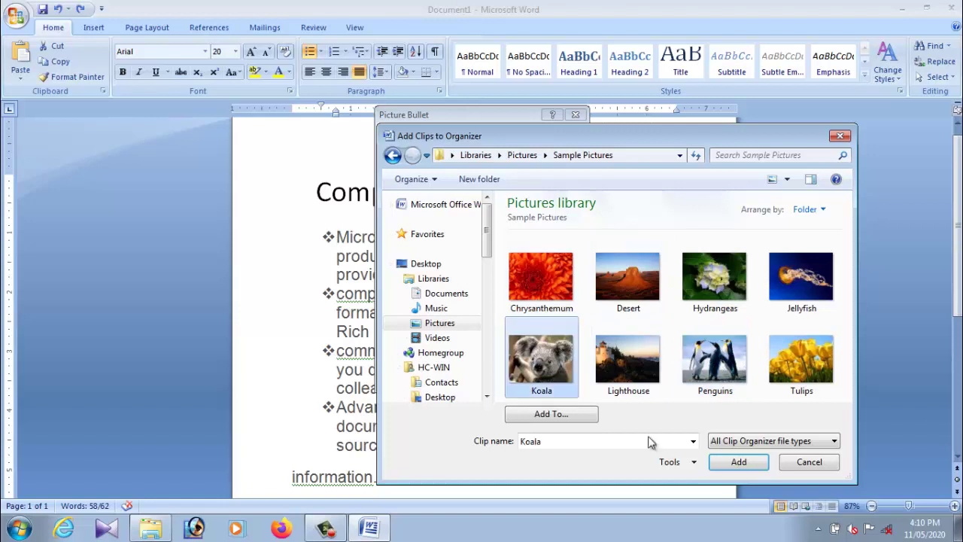
pyautogui.click(737, 461)
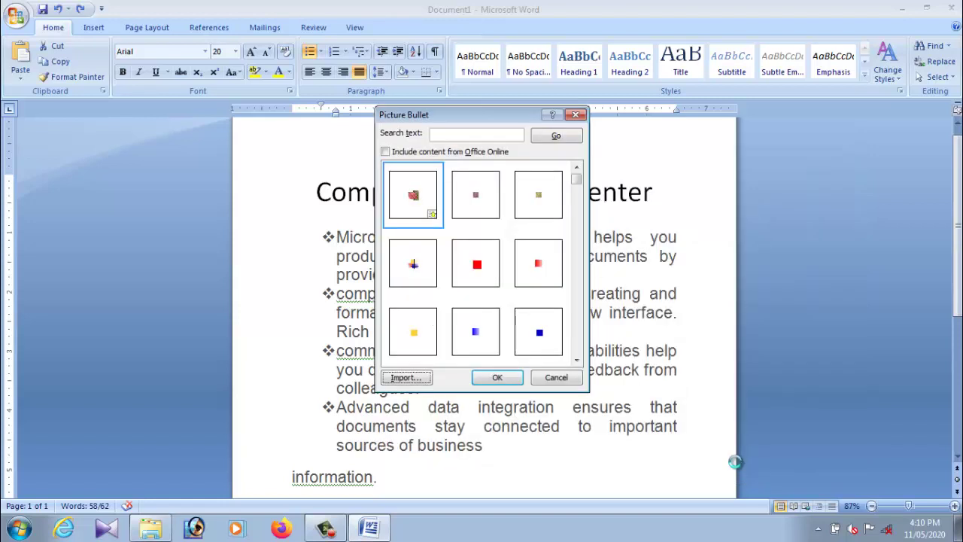
pyautogui.click(501, 379)
pyautogui.click(485, 363)
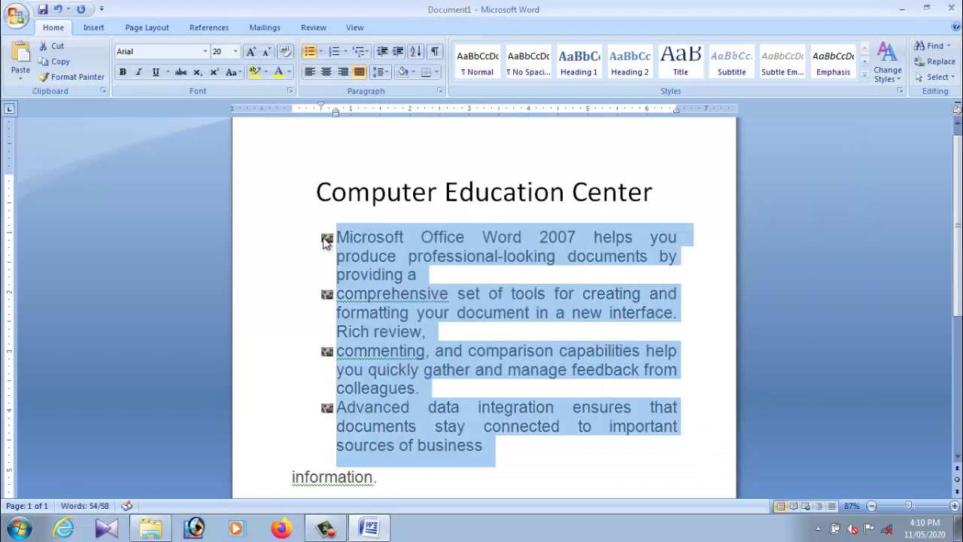
pyautogui.click(327, 240)
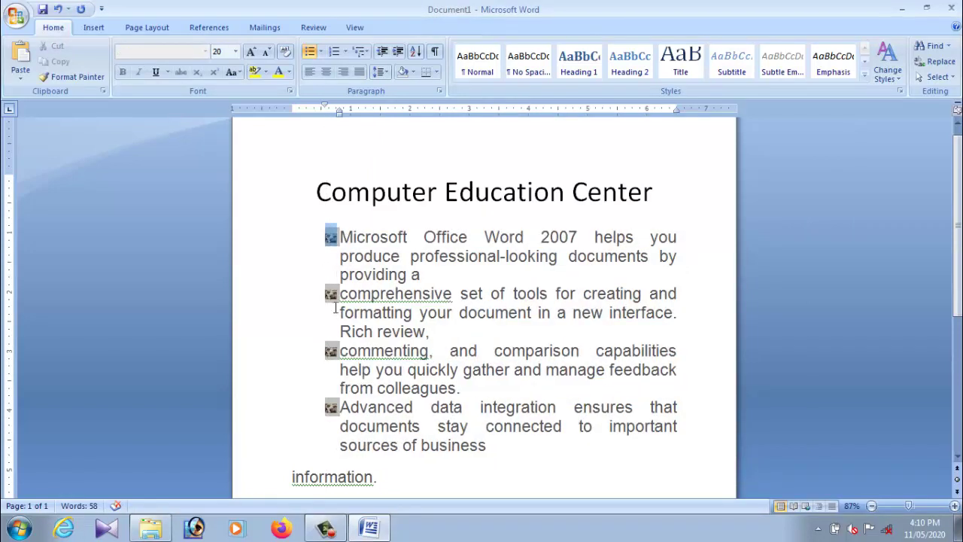
# Set the koala picture bullets to size 36.
pyautogui.click(235, 52)
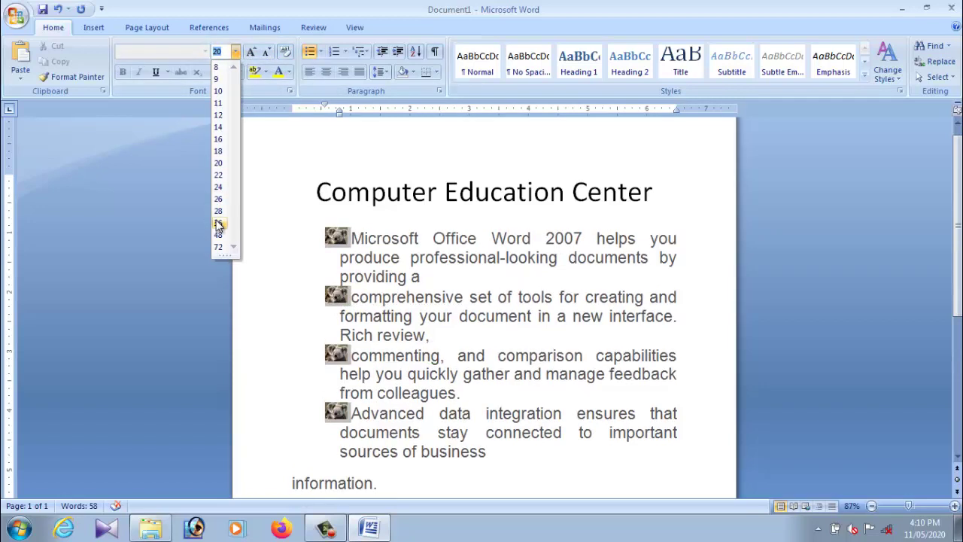
pyautogui.click(218, 224)
pyautogui.click(362, 239)
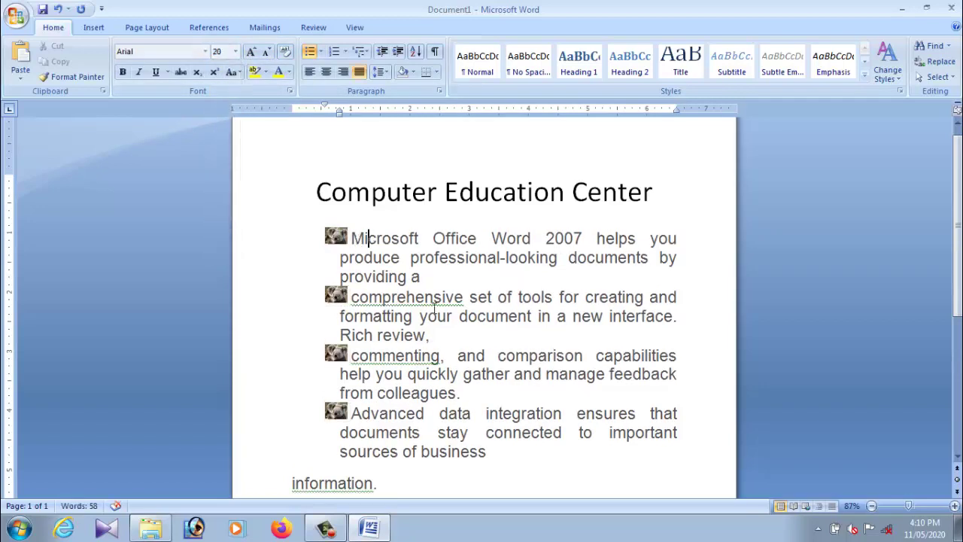
pyautogui.scroll(-3, 485, 380)
pyautogui.scroll(-3, 486, 380)
pyautogui.scroll(-2, 485, 380)
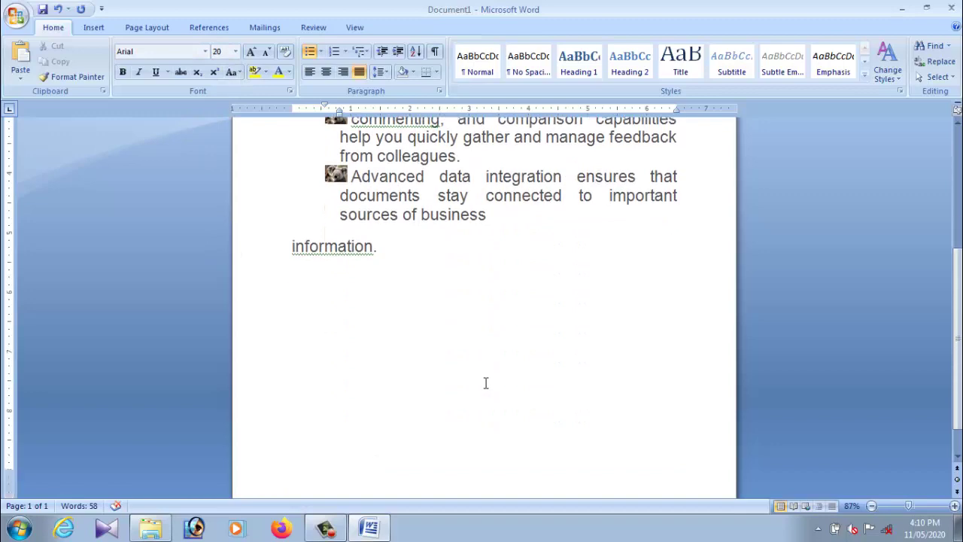
pyautogui.scroll(5, 485, 380)
pyautogui.scroll(2, 485, 381)
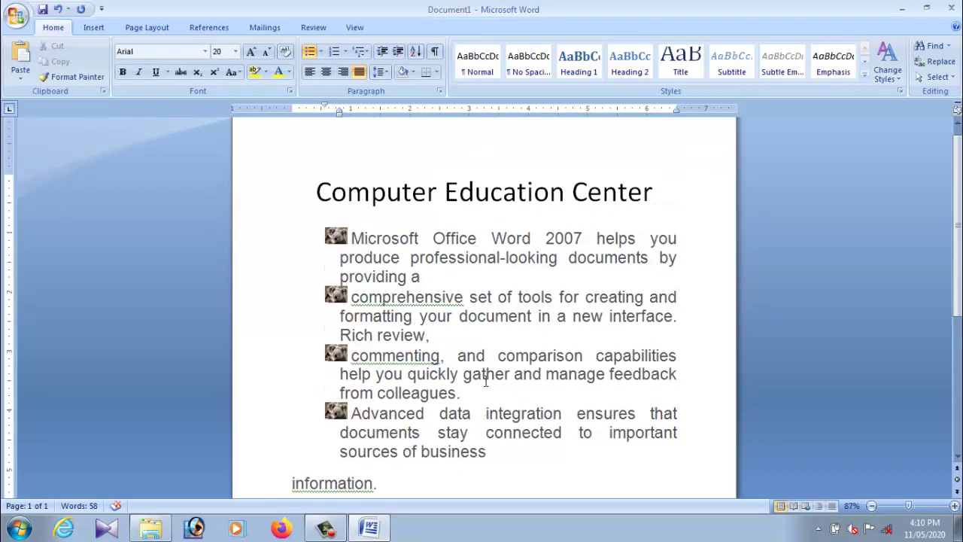
# Look at the Numbering gallery and close it without changes.
pyautogui.click(345, 51)
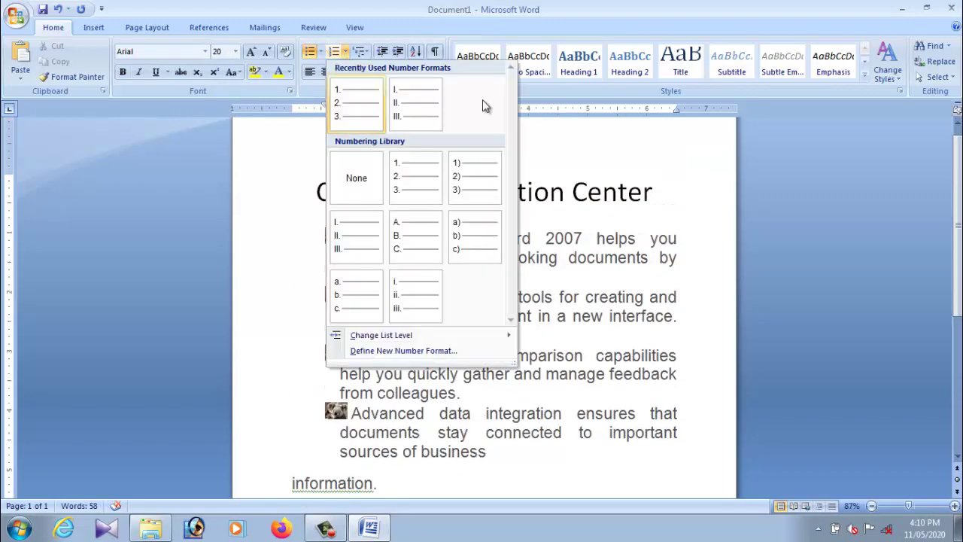
pyautogui.click(497, 259)
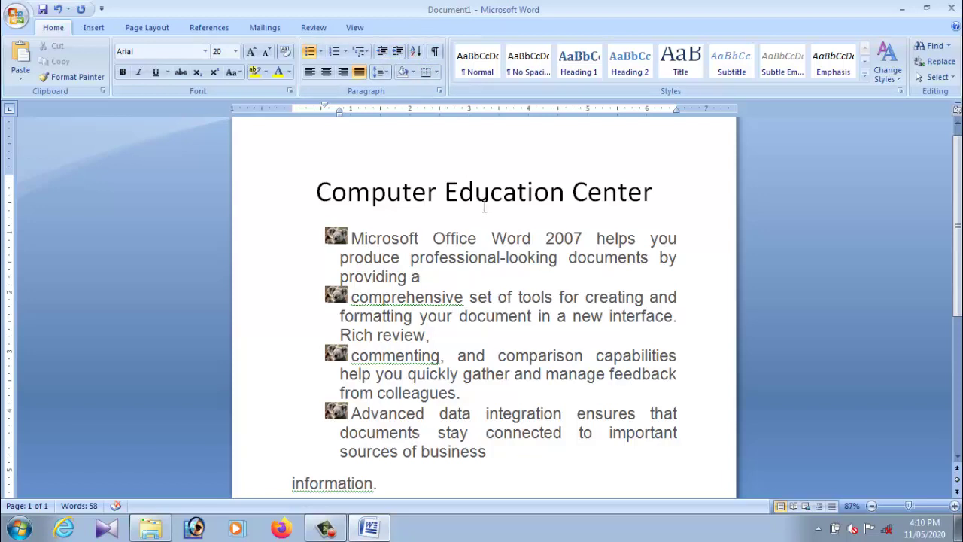
pyautogui.scroll(-1, 465, 237)
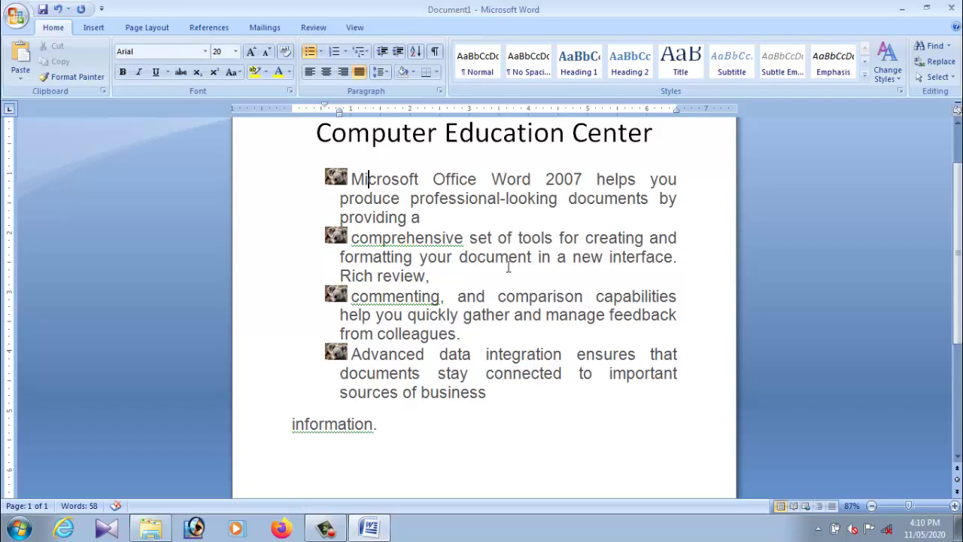